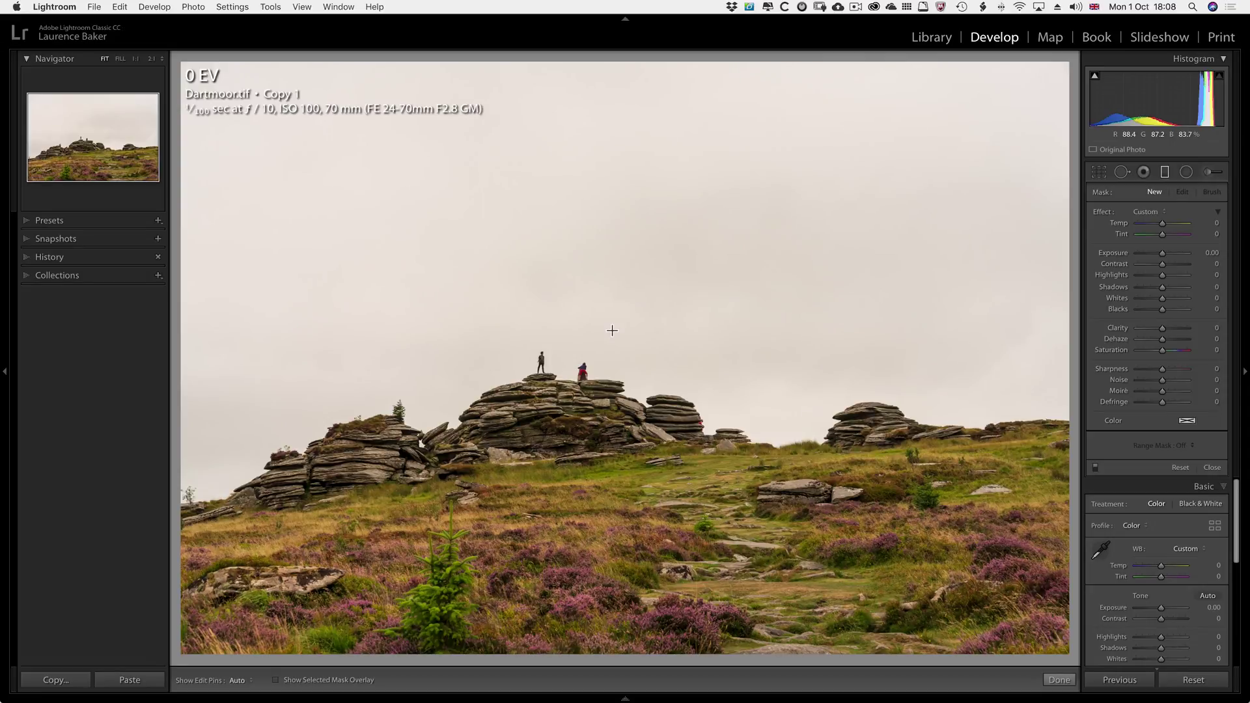
- Try lowering the filter's contrast, then reset it back to zero
{"action": "left_click", "coordinate": [270, 7]}
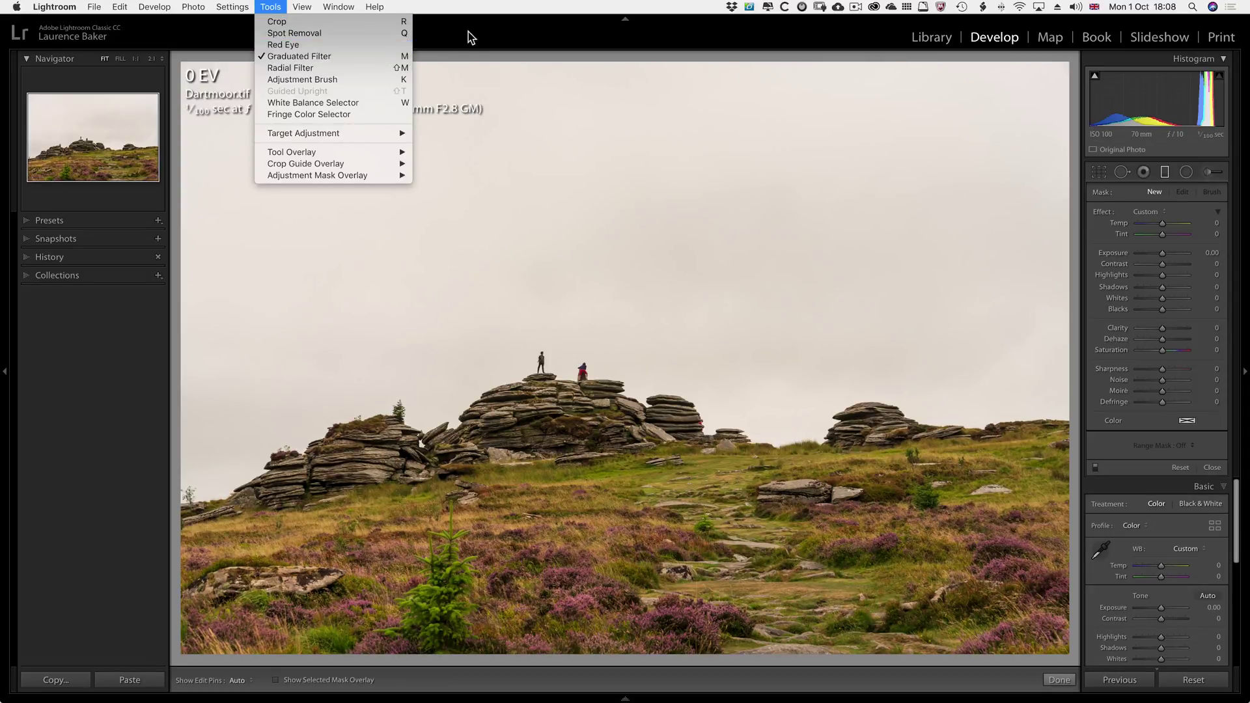
{"action": "left_click", "coordinate": [436, 38]}
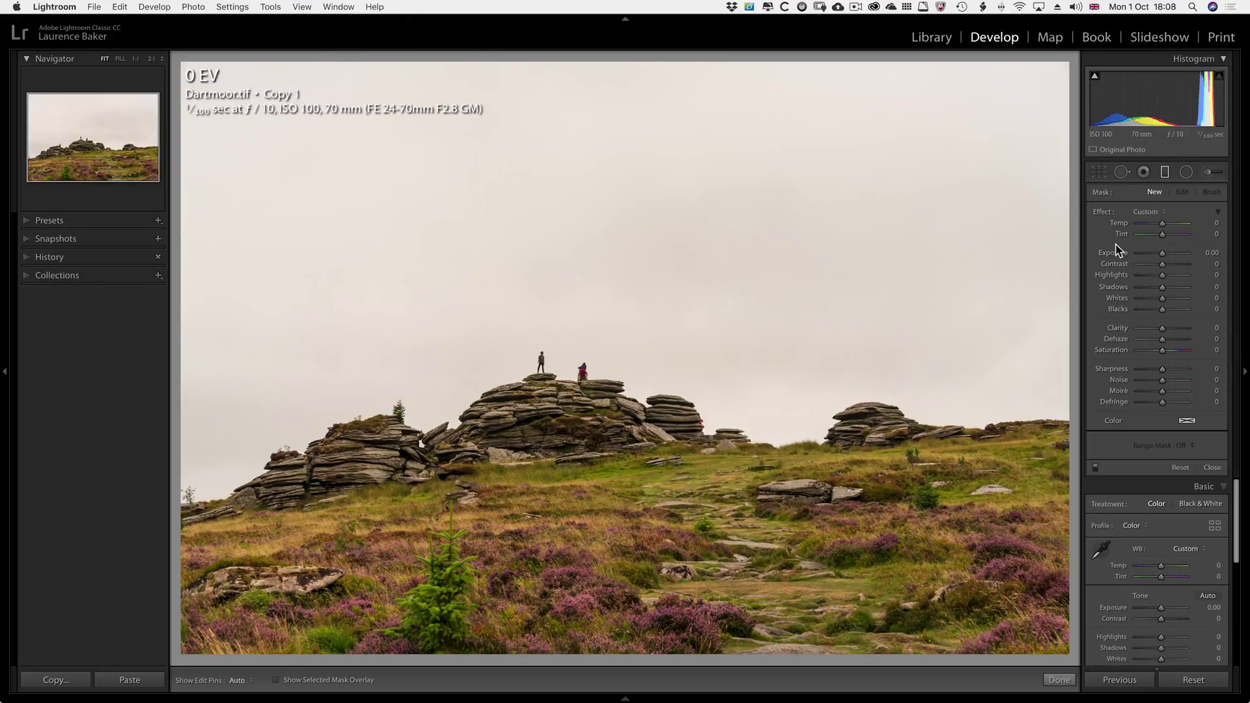
{"action": "left_click", "coordinate": [1158, 263]}
{"action": "left_click_drag", "start_coordinate": [1158, 265], "coordinate": [1176, 275]}
{"action": "double_click", "coordinate": [1098, 214]}
- Draw a straight graduated filter from the top of the sky down toward the tor
{"action": "key", "text": "shift"}
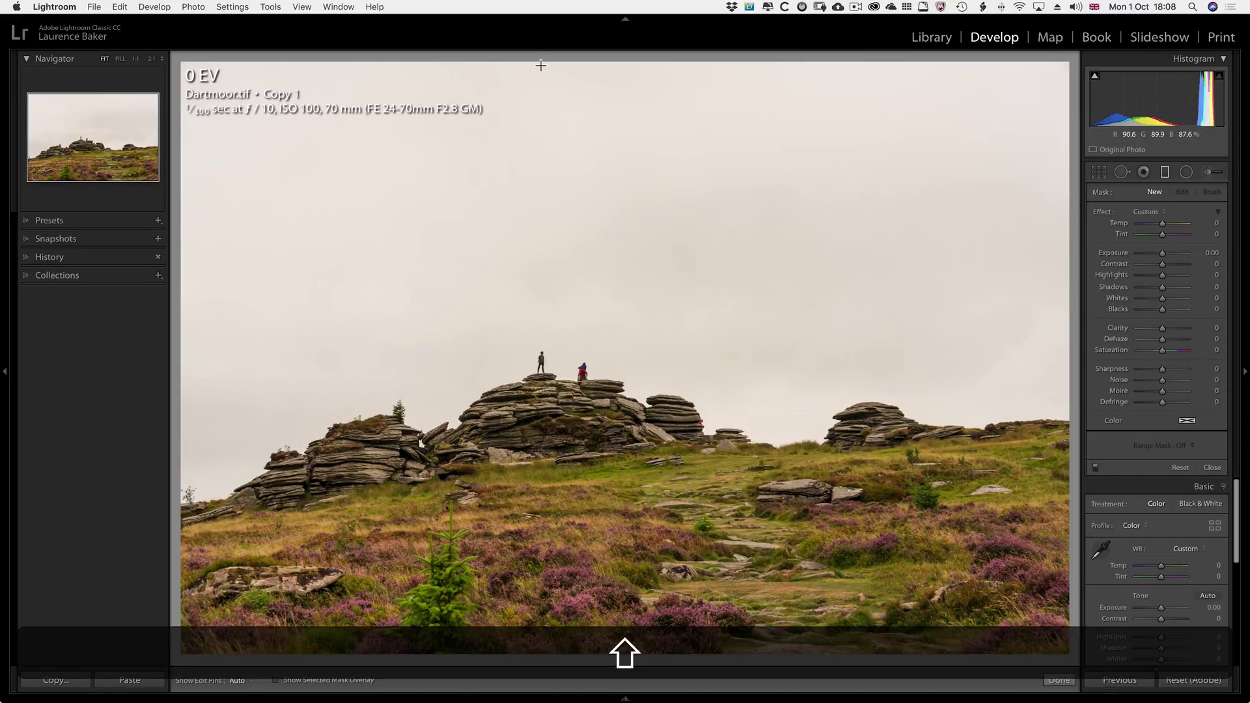
{"action": "left_click_drag", "start_coordinate": [540, 64], "coordinate": [567, 297]}
{"action": "left_click_drag", "start_coordinate": [568, 298], "coordinate": [599, 524]}
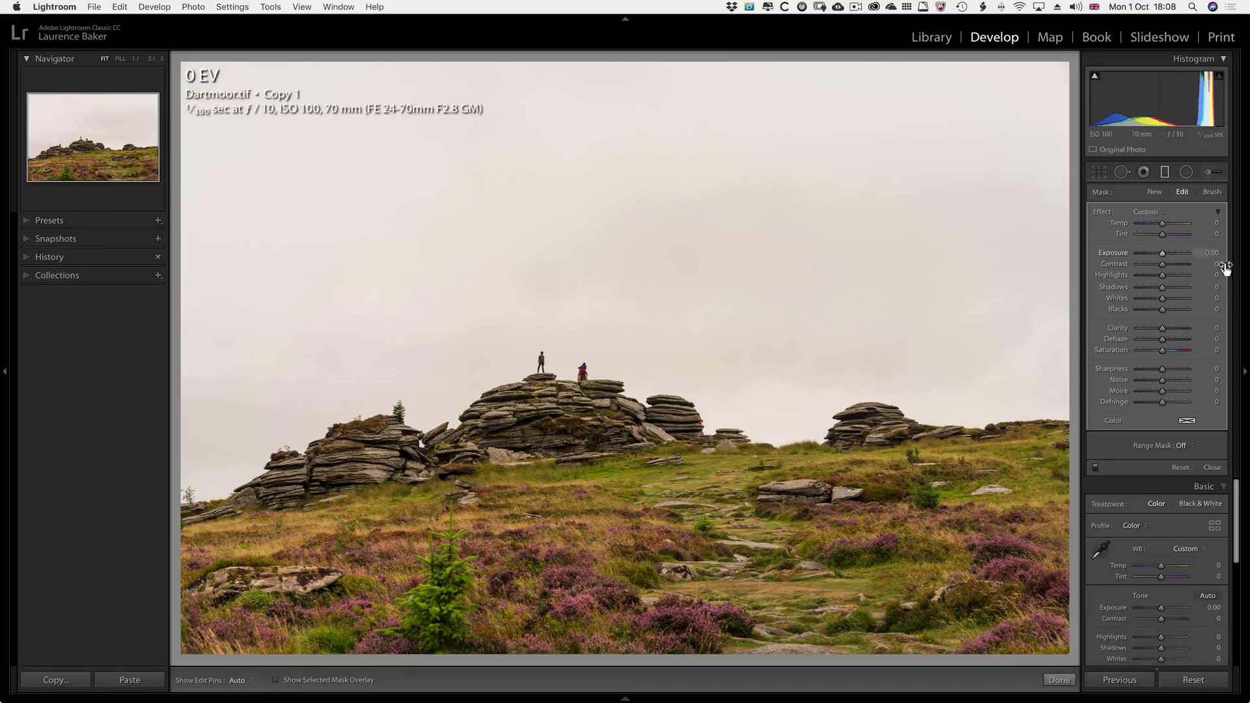
- Set the sky filter's exposure to −1.95, clarity to 15 and dehaze to 31
{"action": "left_click_drag", "start_coordinate": [1161, 253], "coordinate": [1150, 311]}
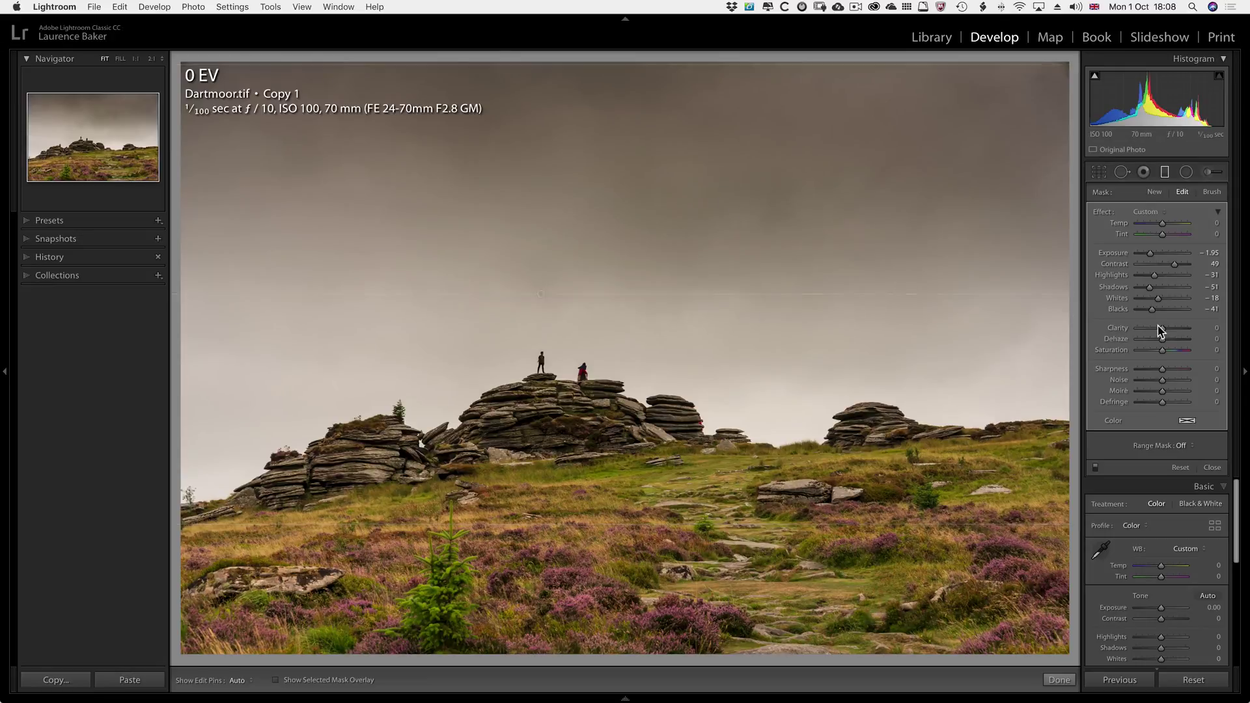
{"action": "left_click_drag", "start_coordinate": [1159, 327], "coordinate": [1165, 332]}
{"action": "left_click_drag", "start_coordinate": [1165, 330], "coordinate": [1166, 331]}
{"action": "left_click_drag", "start_coordinate": [1162, 339], "coordinate": [1170, 340]}
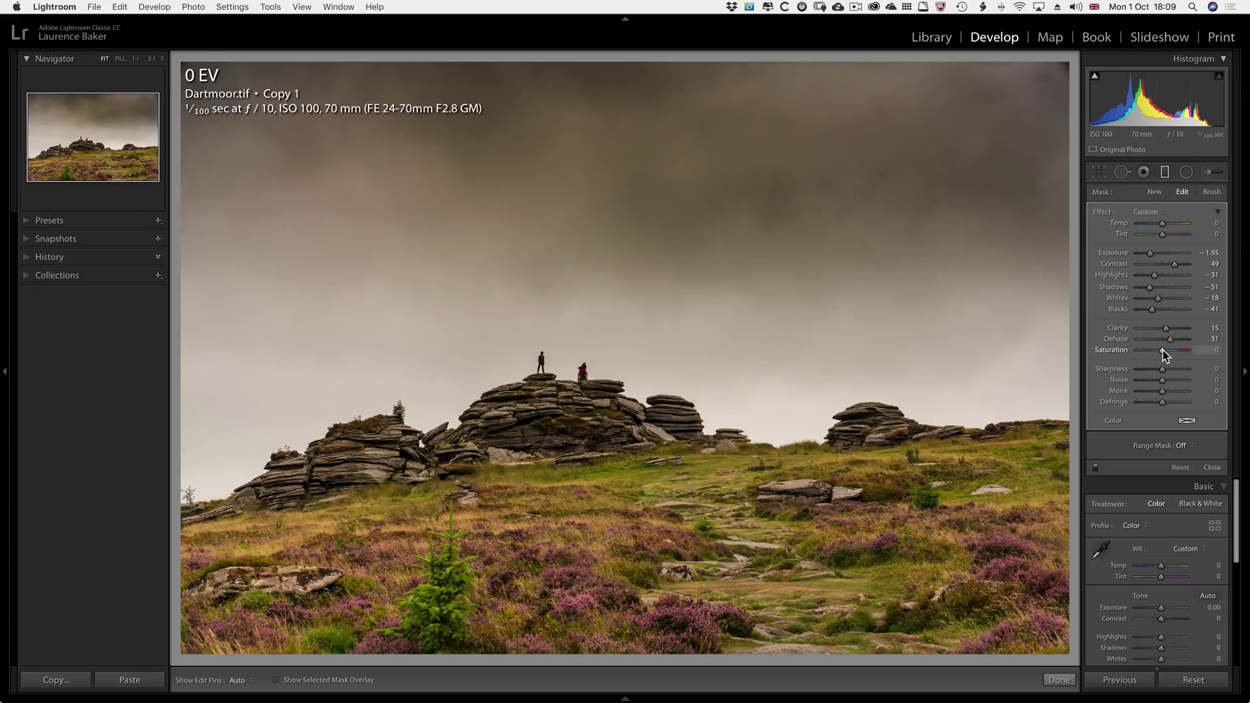
- Give the sky filter saturation 11 and sharpness 14
{"action": "left_click_drag", "start_coordinate": [1163, 350], "coordinate": [1165, 352]}
{"action": "left_click_drag", "start_coordinate": [1162, 369], "coordinate": [1169, 382]}
- Tint the sky filter blue (H 229) with the Color swatch
{"action": "left_click", "coordinate": [1184, 421]}
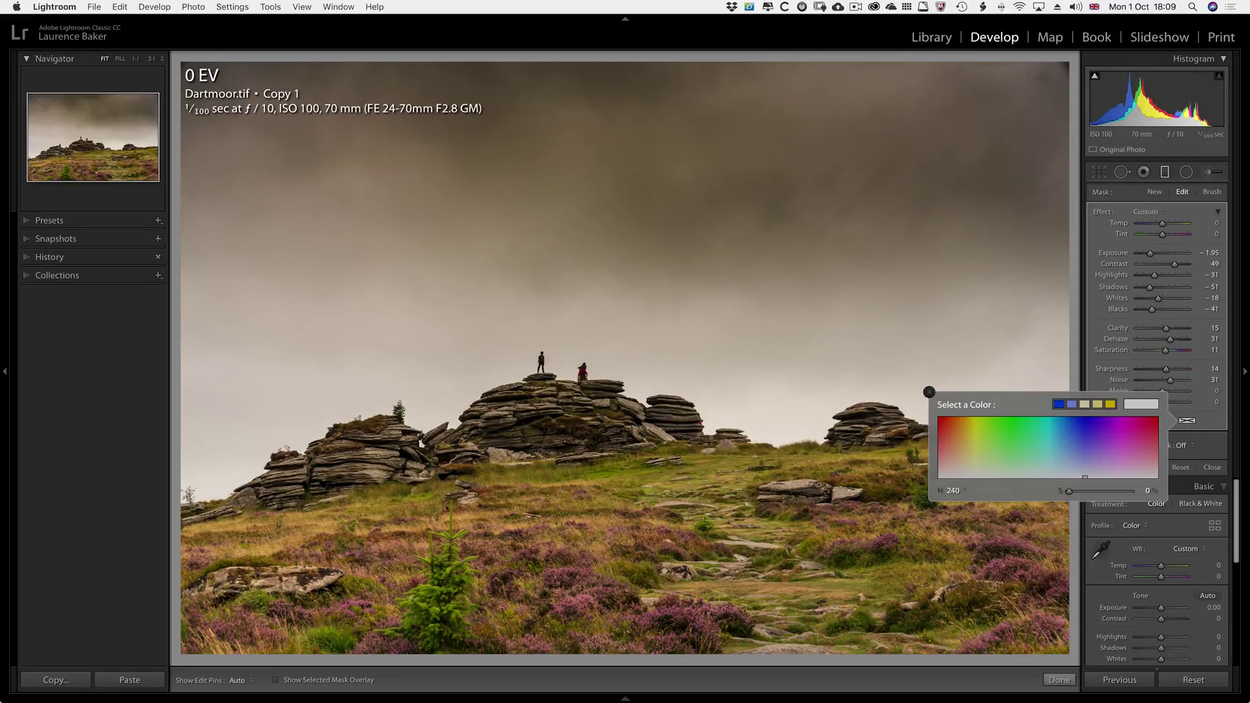
{"action": "left_click", "coordinate": [1079, 425]}
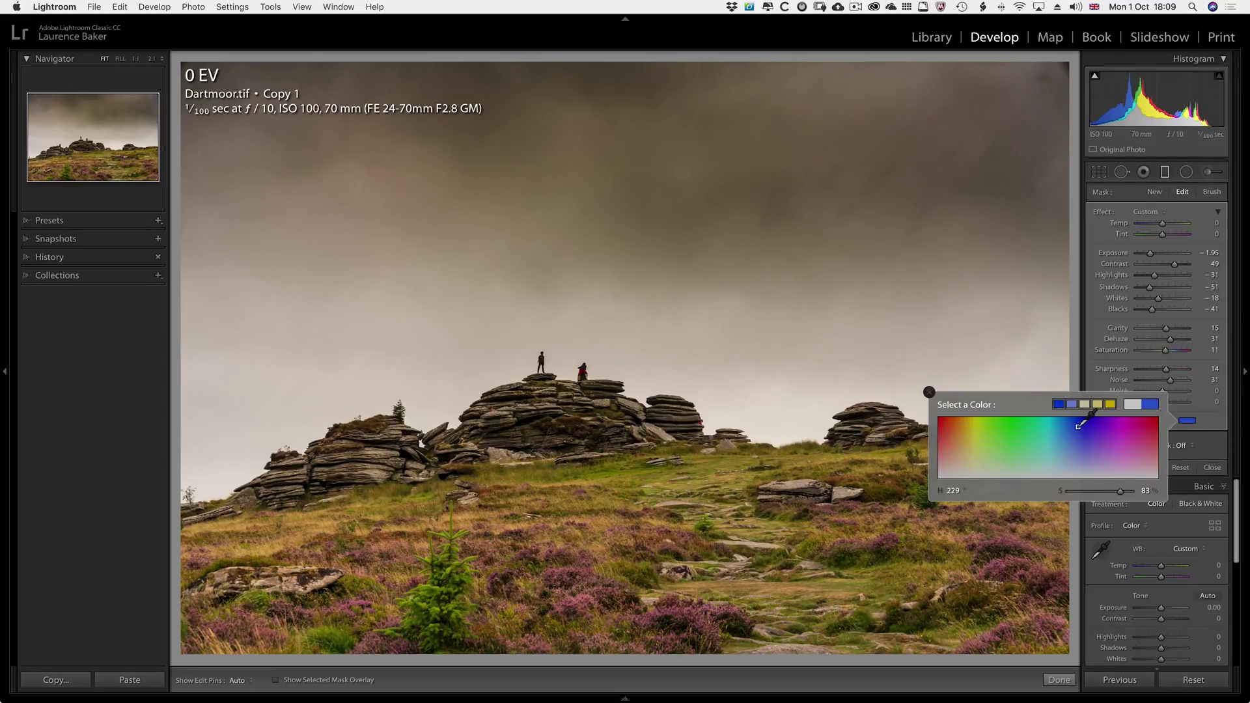
{"action": "left_click", "coordinate": [929, 393]}
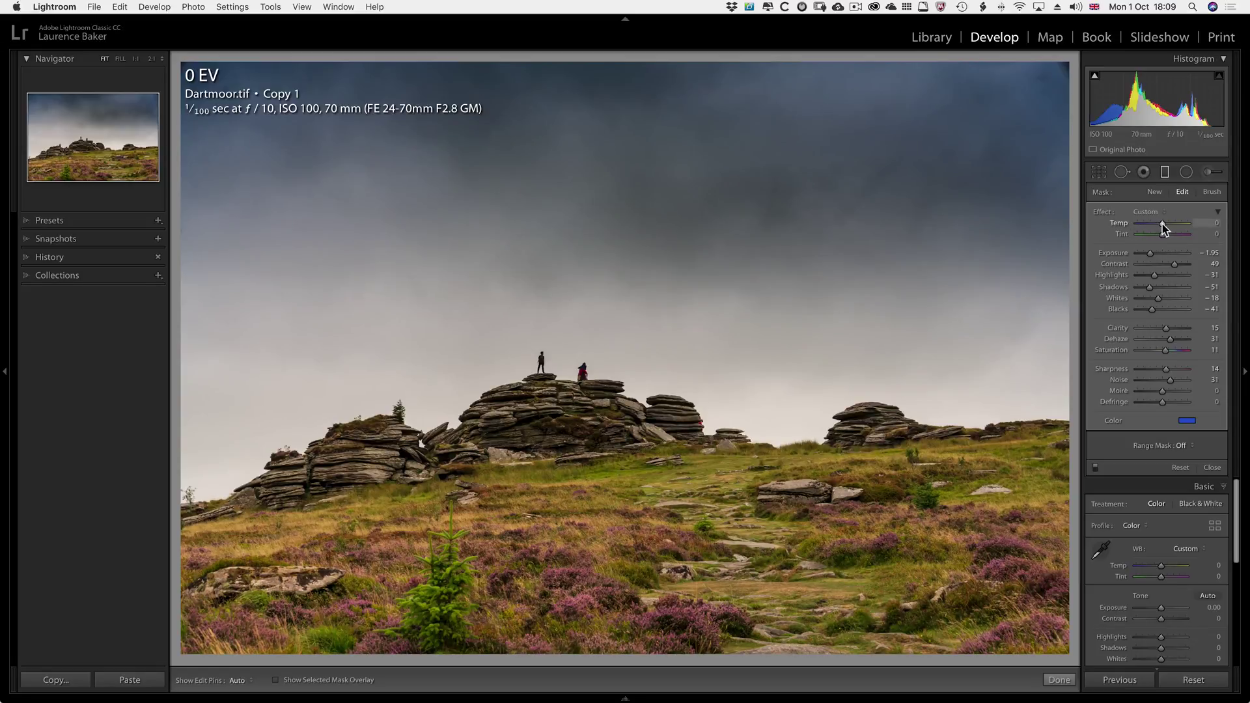
- Set the filter's Temp to 8 and pull its lower line further down the hillside
{"action": "left_click_drag", "start_coordinate": [1162, 224], "coordinate": [1166, 226]}
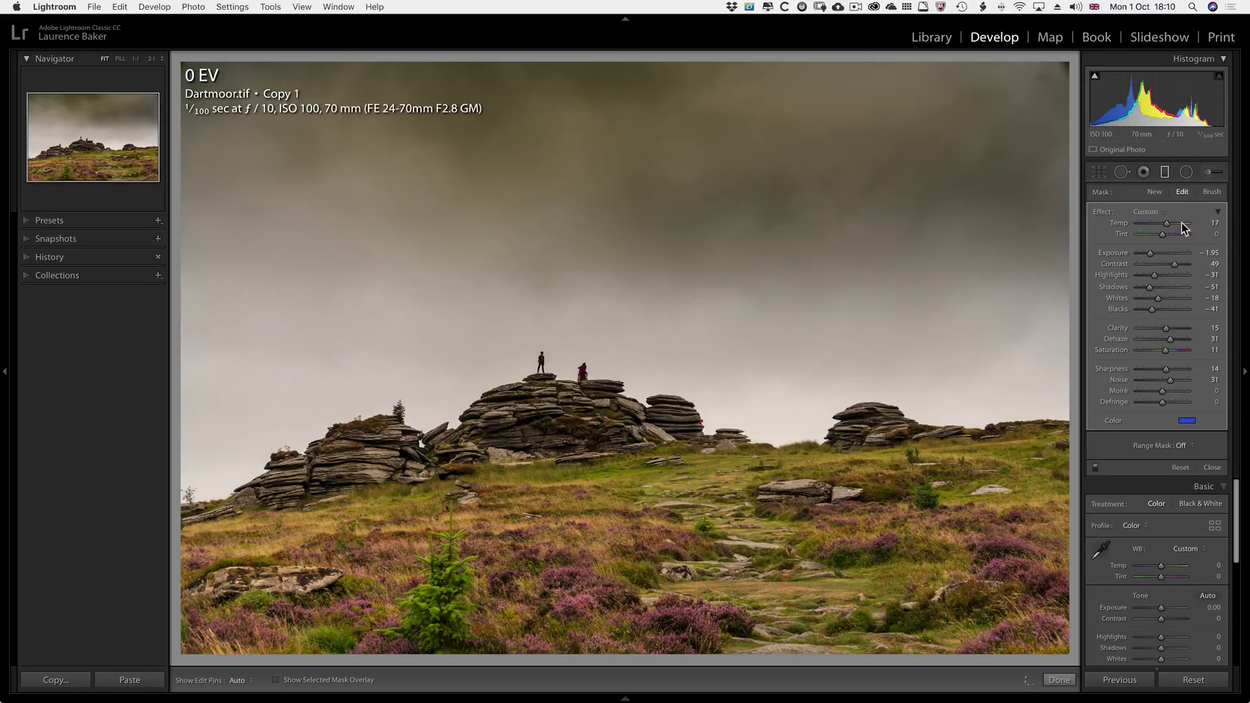
{"action": "left_click_drag", "start_coordinate": [1167, 225], "coordinate": [1162, 224]}
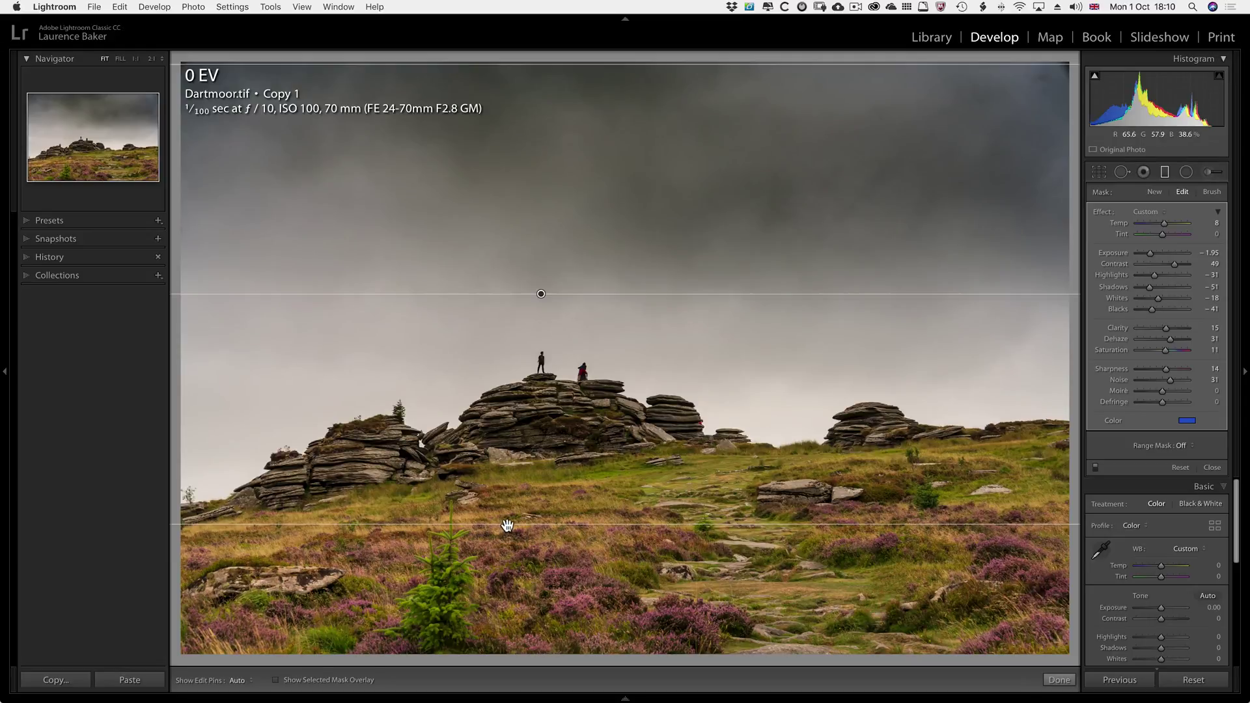
{"action": "left_click_drag", "start_coordinate": [508, 524], "coordinate": [512, 581]}
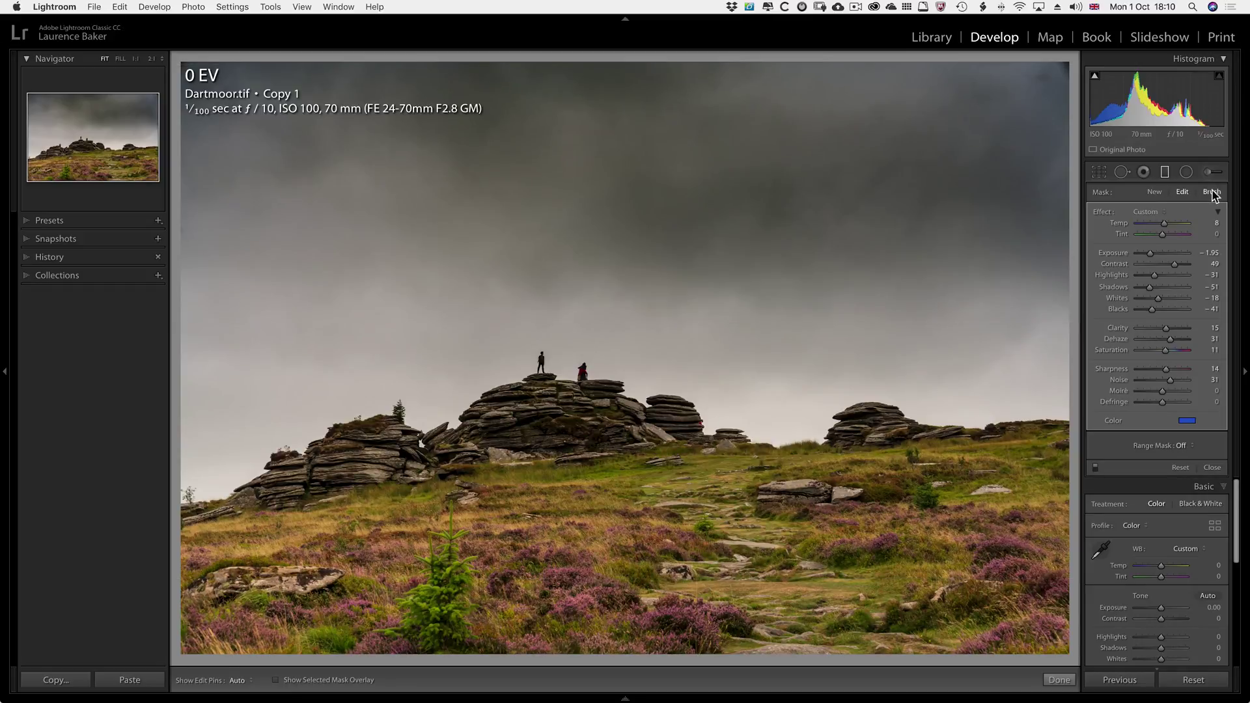
- Erase the filter from the hillside with an erase brush at feather 38 and flow 100
{"action": "left_click", "coordinate": [1211, 192]}
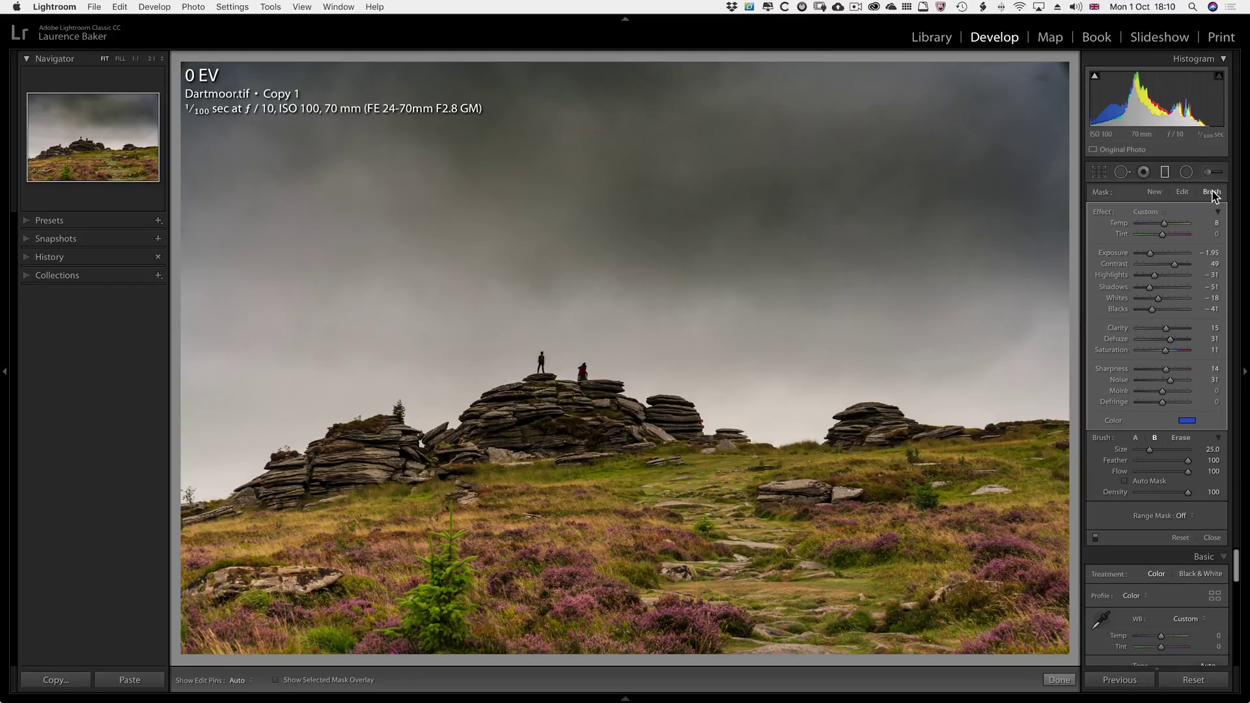
{"action": "left_click", "coordinate": [1180, 439]}
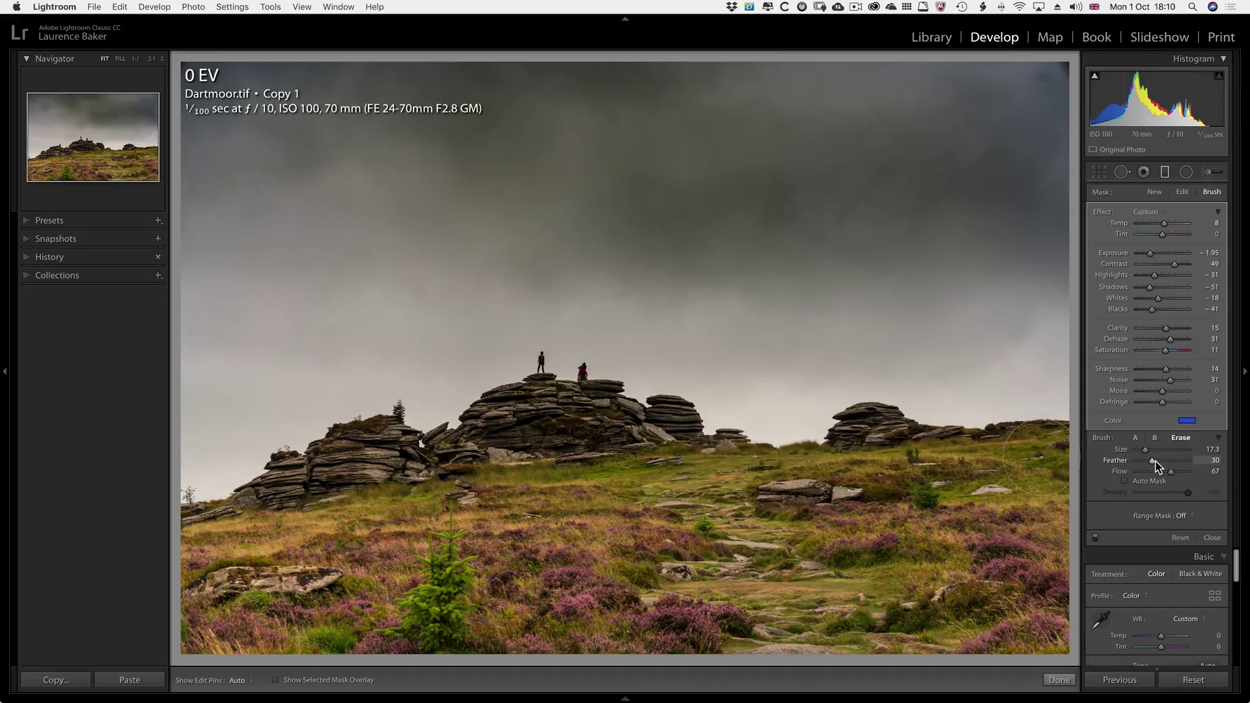
{"action": "left_click_drag", "start_coordinate": [1156, 463], "coordinate": [1195, 477]}
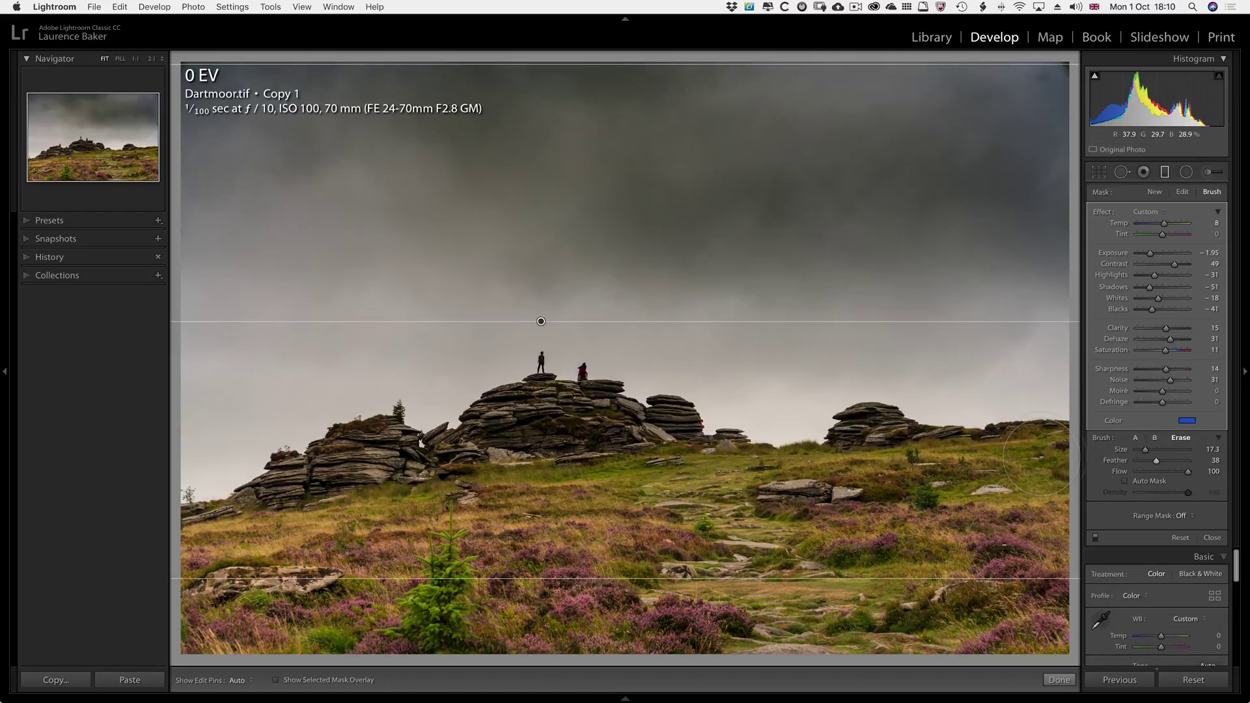
{"action": "key", "text": "h"}
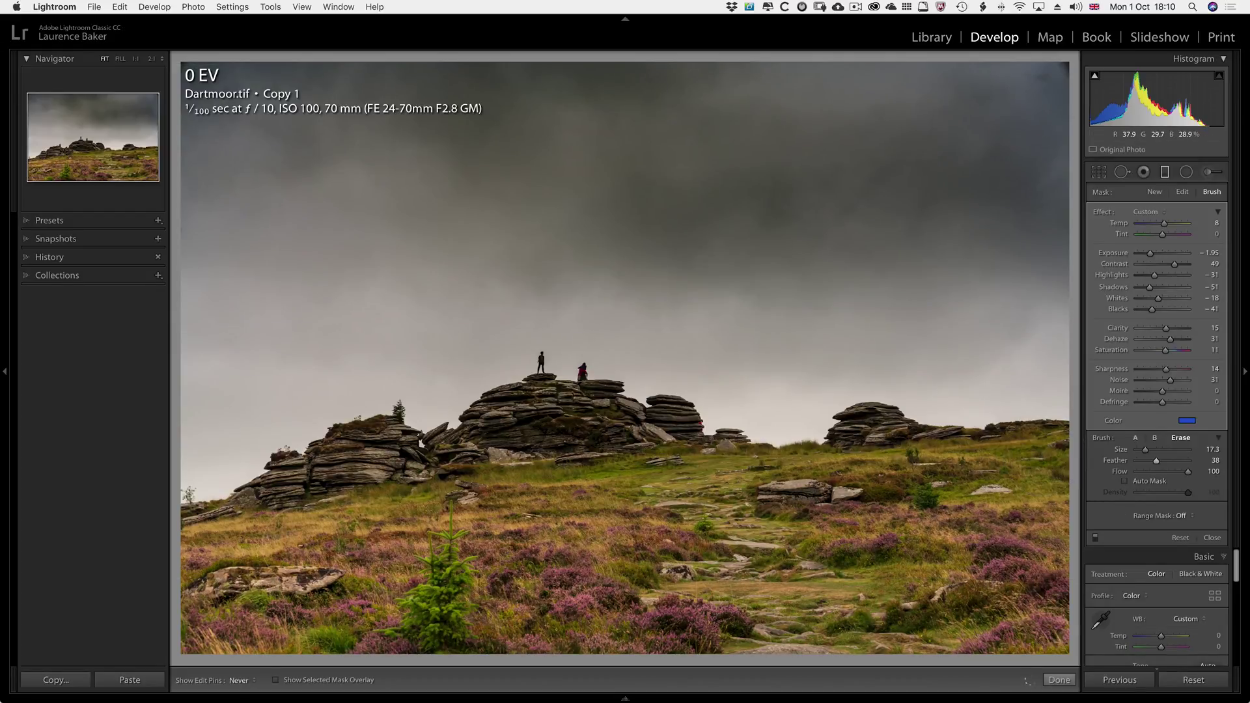
{"action": "mouse_move", "coordinate": [567, 467]}
{"action": "left_mouse_down"}
{"action": "mouse_move", "coordinate": [745, 492]}
{"action": "mouse_move", "coordinate": [1016, 481]}
{"action": "mouse_move", "coordinate": [1044, 463]}
{"action": "left_mouse_up"}
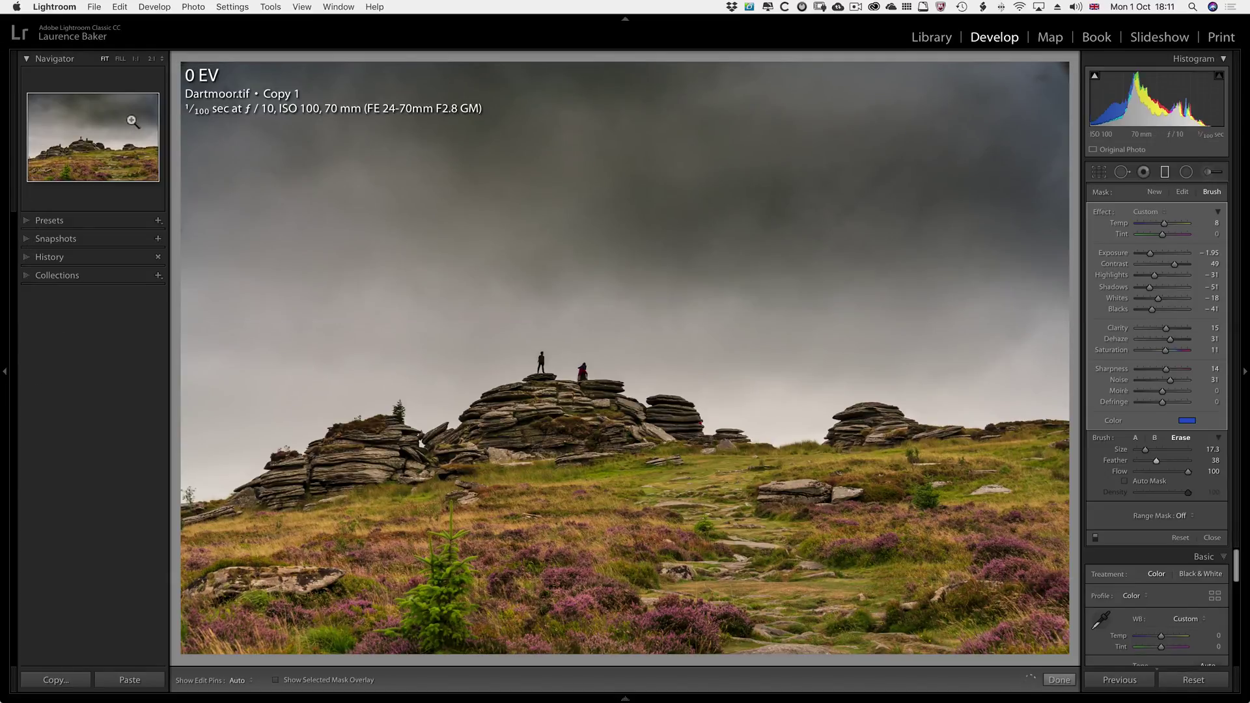
- Zoom to 1:1 on the two figures on the tor and enlarge the eraser to size 20
{"action": "key", "text": "z"}
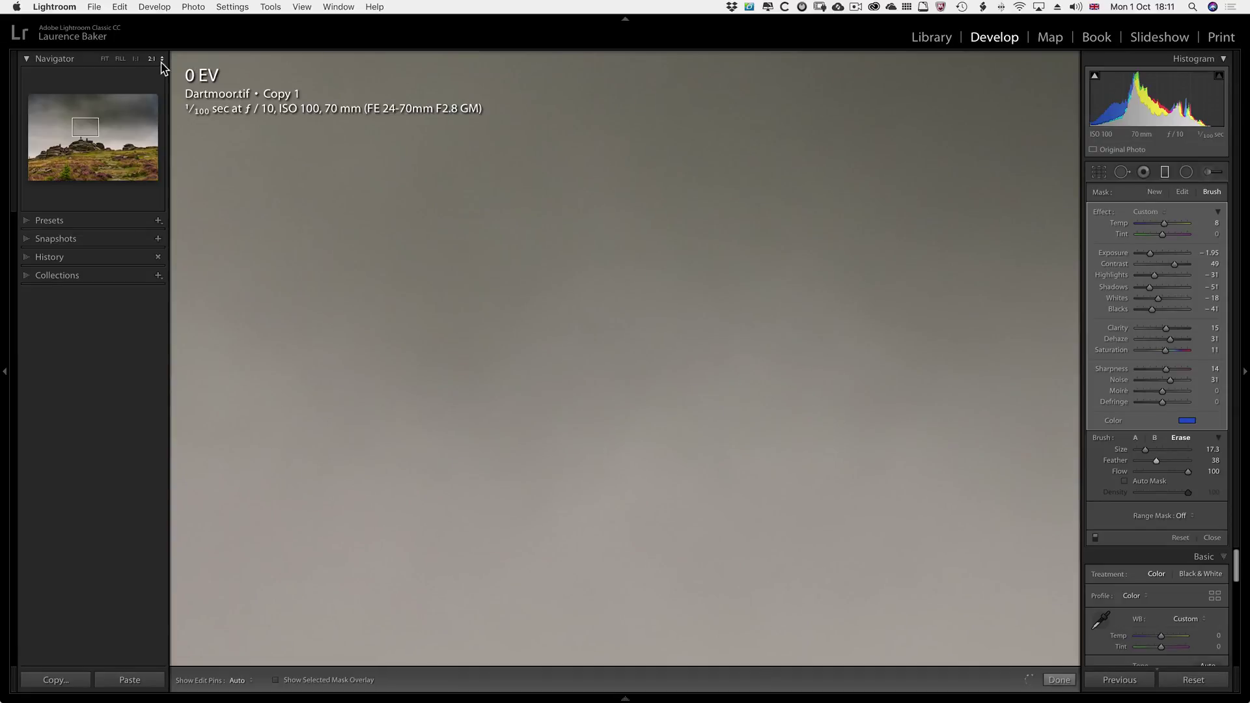
{"action": "left_click", "coordinate": [162, 63]}
{"action": "left_click", "coordinate": [162, 62]}
{"action": "left_click", "coordinate": [161, 61]}
{"action": "left_click", "coordinate": [162, 62]}
{"action": "left_click", "coordinate": [134, 61]}
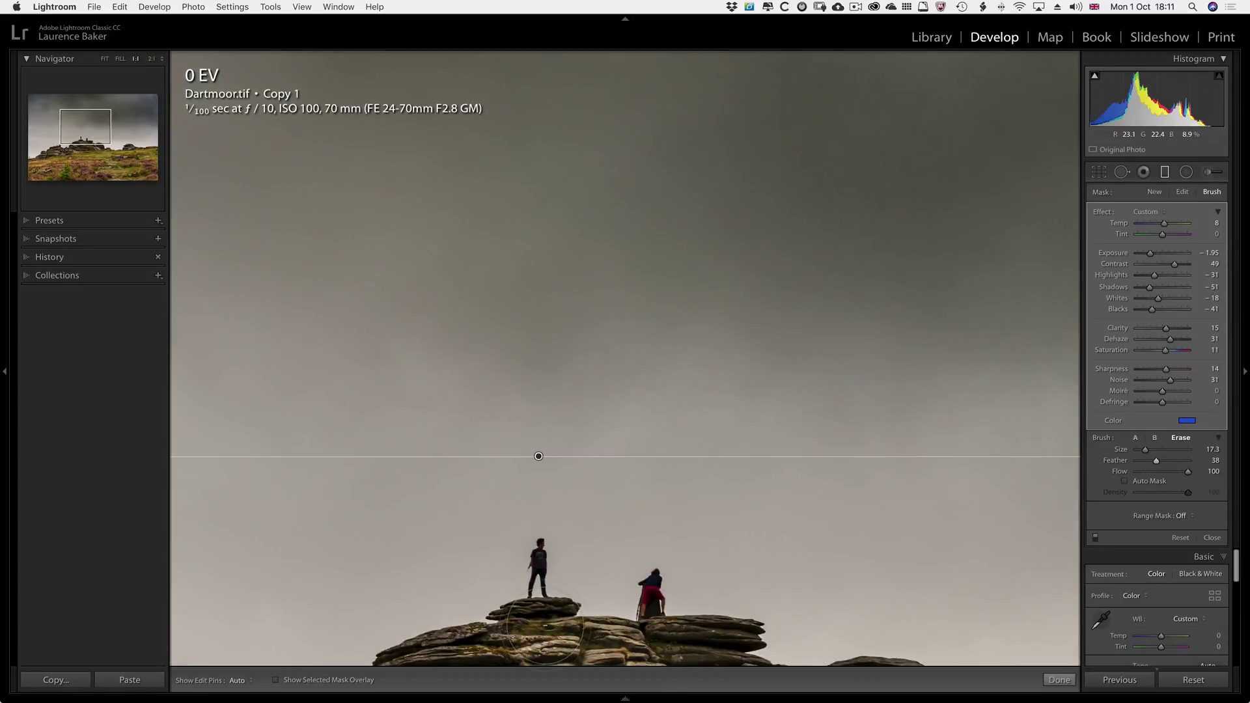
{"action": "left_click_drag", "start_coordinate": [547, 618], "coordinate": [607, 423]}
{"action": "scroll", "coordinate": [571, 489], "scroll_direction": "up", "scroll_amount": 2}
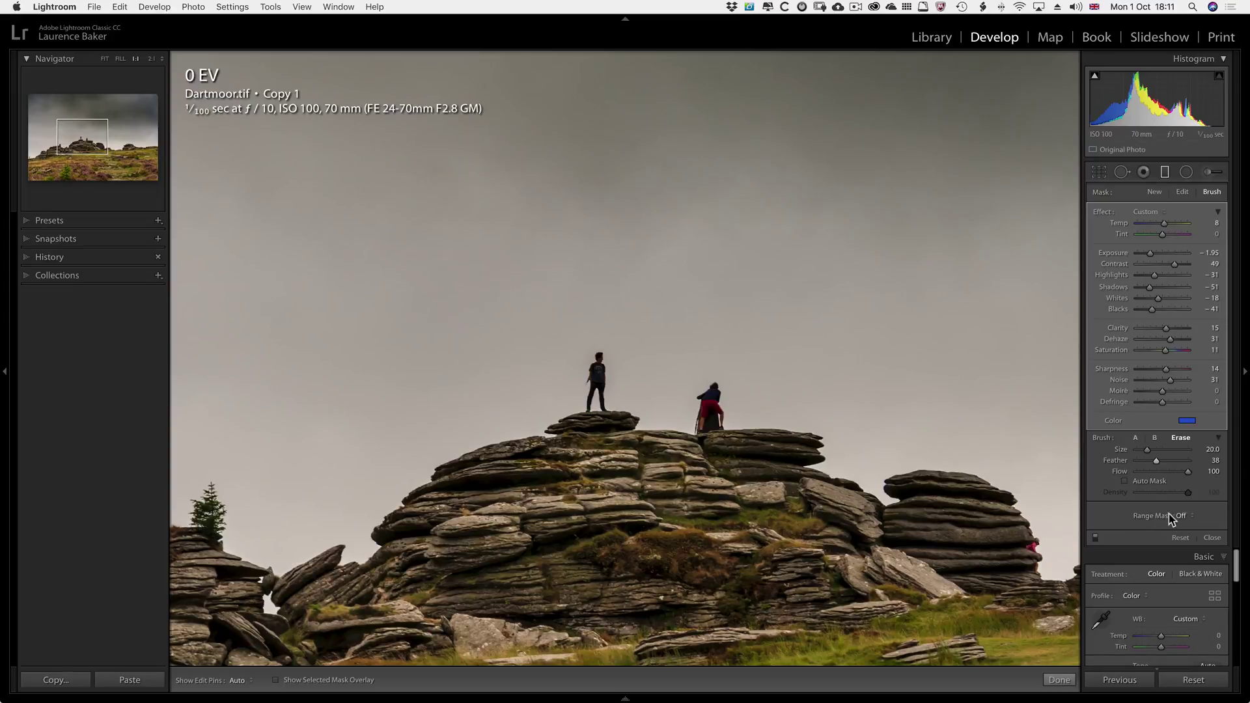
- Turn on Auto Mask and pan to the rocks left of the figures, toggling the guide lines
{"action": "left_click", "coordinate": [1121, 482]}
{"action": "key", "text": "h"}
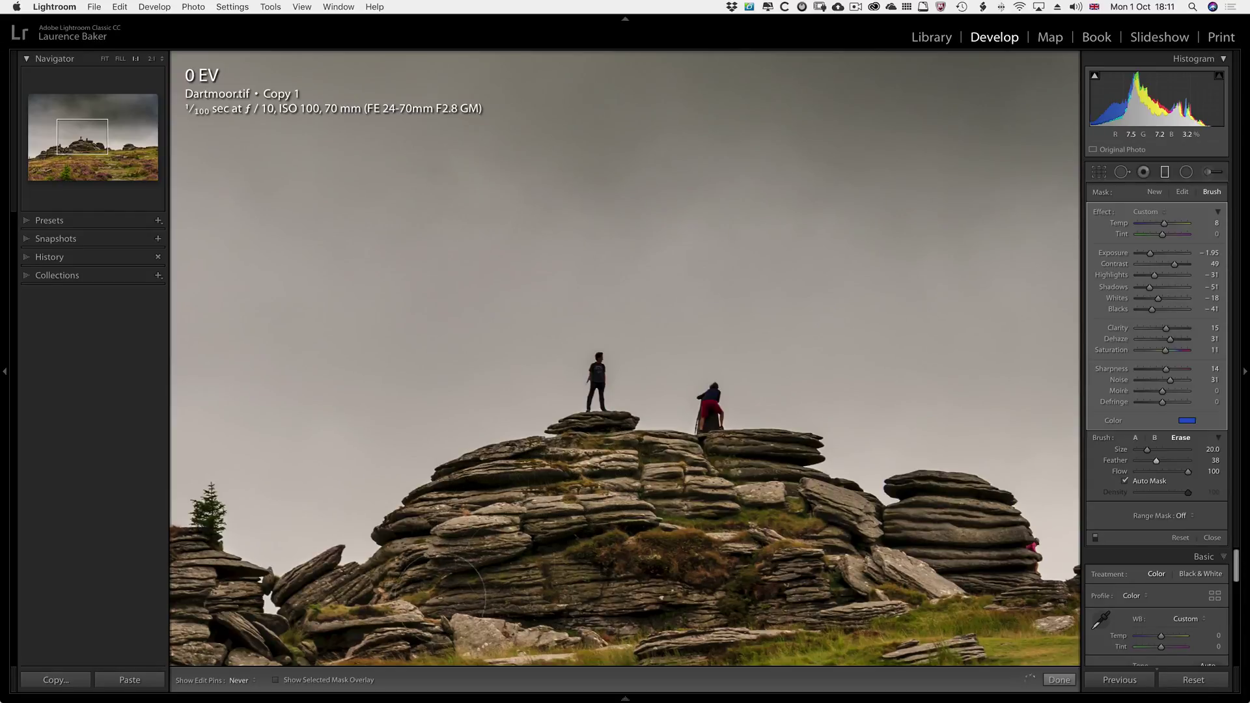
{"action": "key", "text": "space"}
{"action": "left_click_drag", "start_coordinate": [595, 270], "coordinate": [925, 232]}
{"action": "key", "text": "h"}
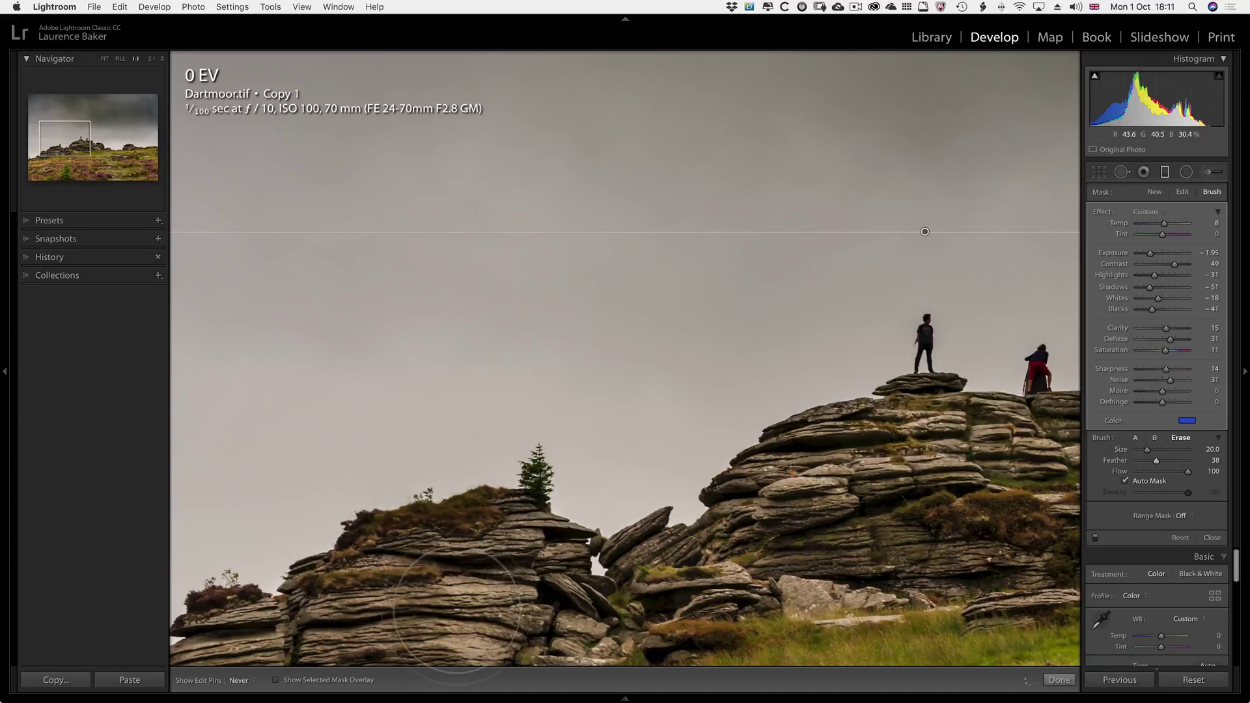
{"action": "key", "text": "h"}
{"action": "scroll", "coordinate": [794, 563], "scroll_direction": "down", "scroll_amount": 3}
{"action": "key", "text": "h"}
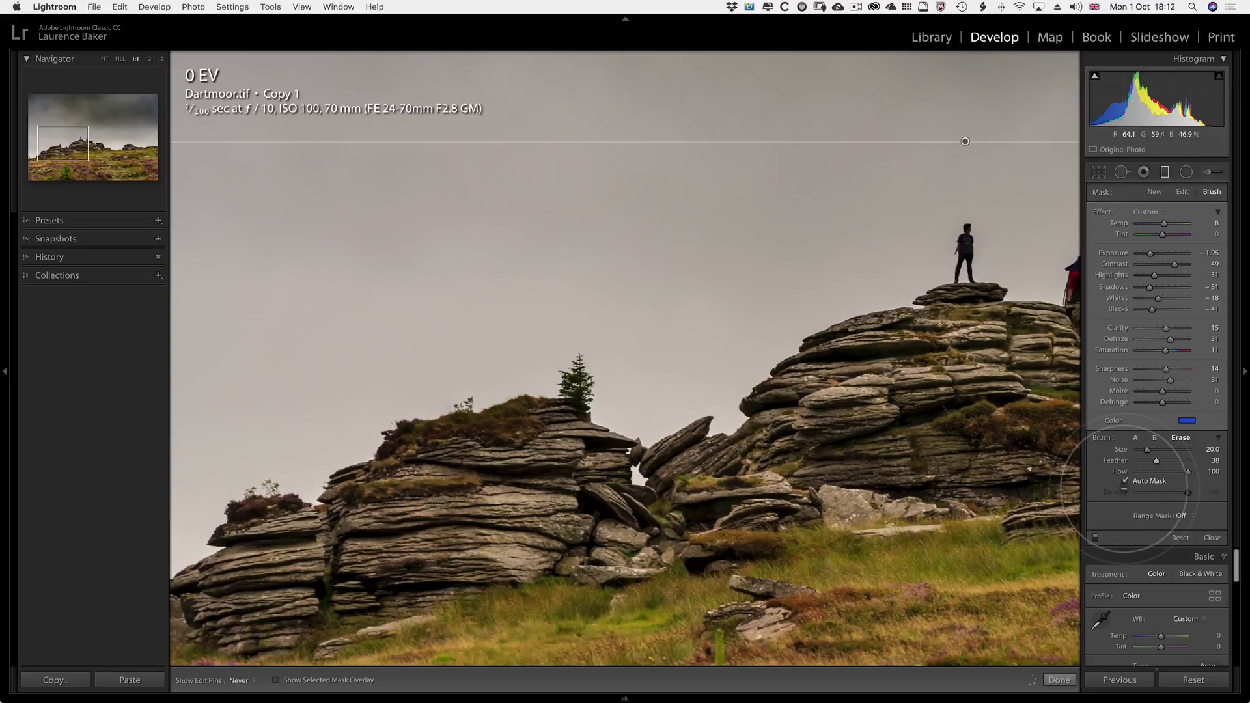
{"action": "key", "text": "h"}
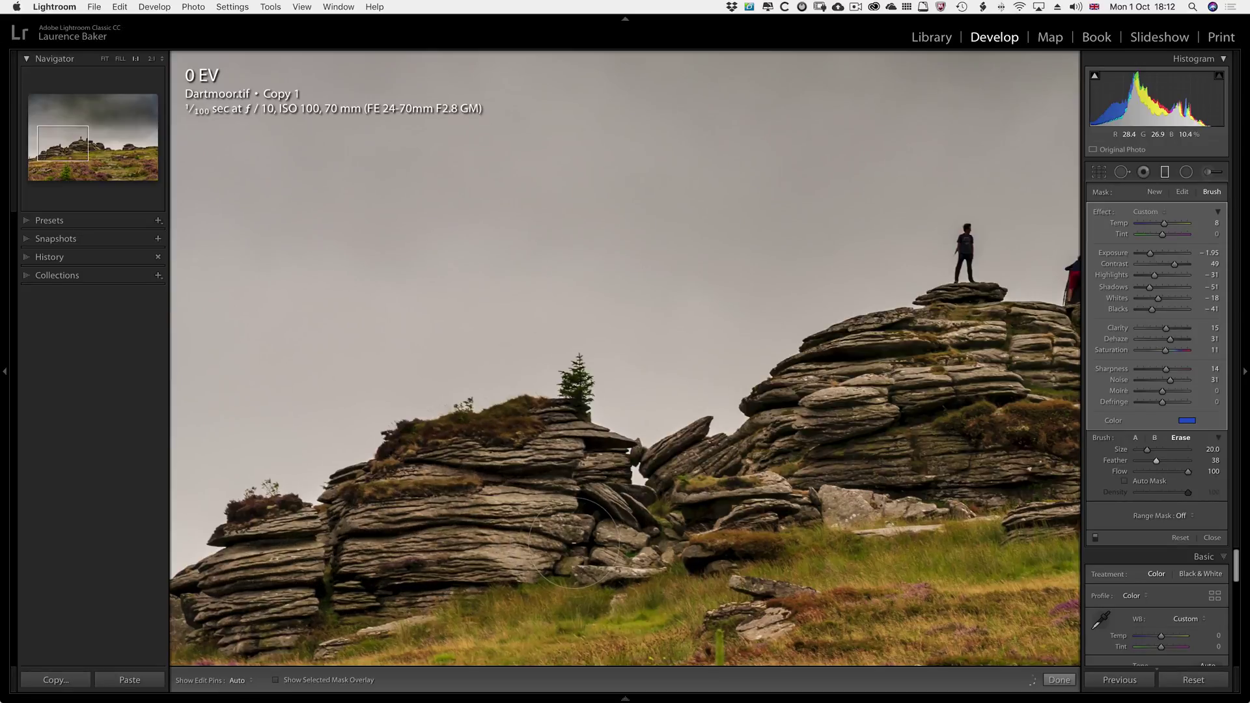
{"action": "key", "text": "super+alt+o"}
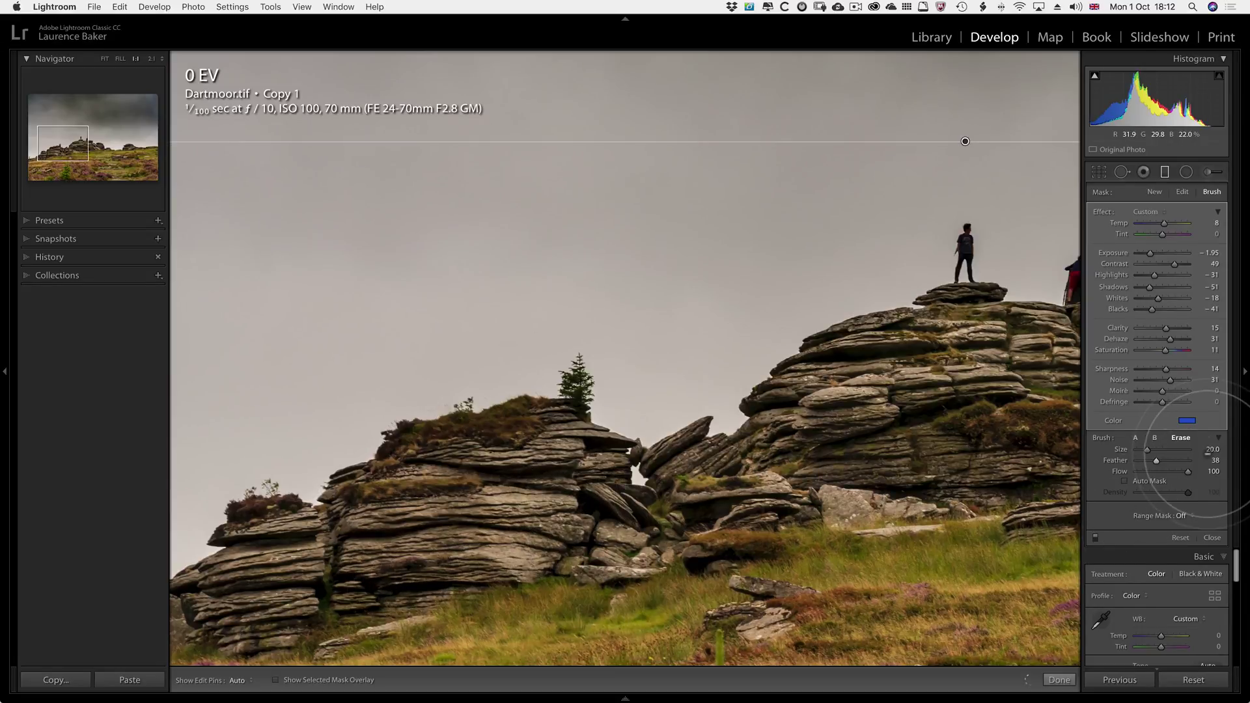
- Zoom to 2:1 on the rocks and shrink the Auto Mask erase brush to size 8.0
{"action": "key", "text": "z"}
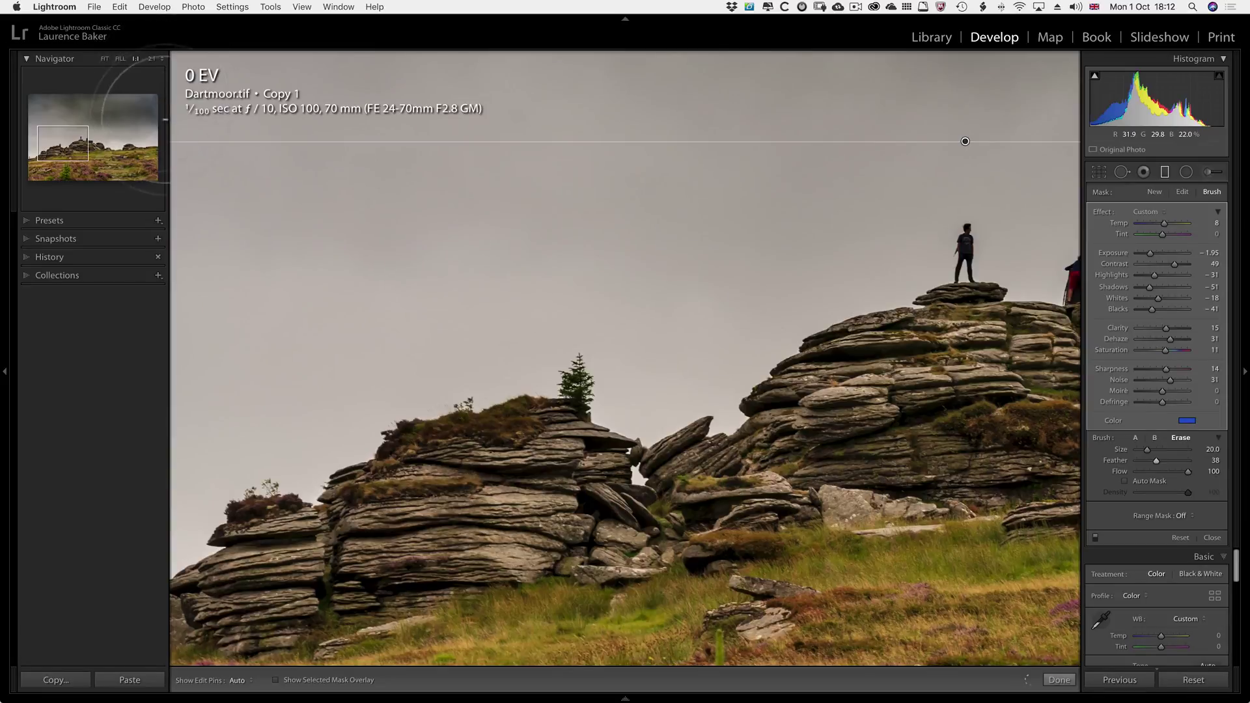
{"action": "key", "text": "z"}
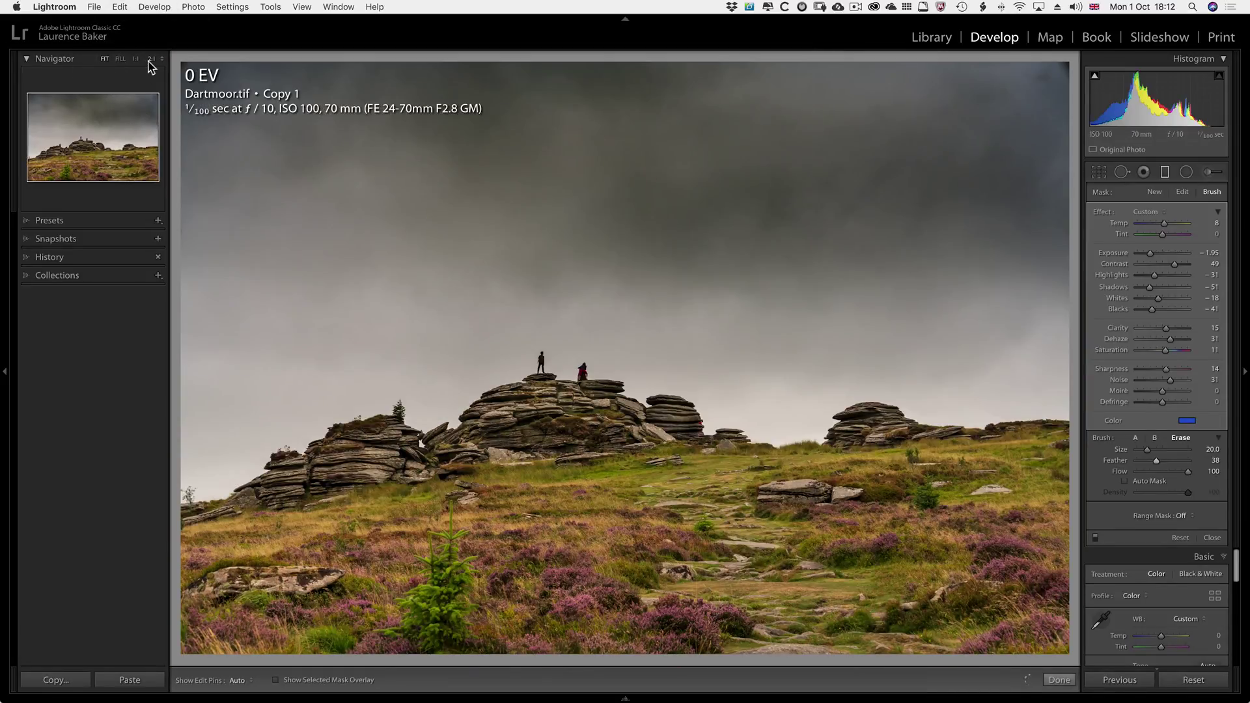
{"action": "left_click", "coordinate": [151, 59]}
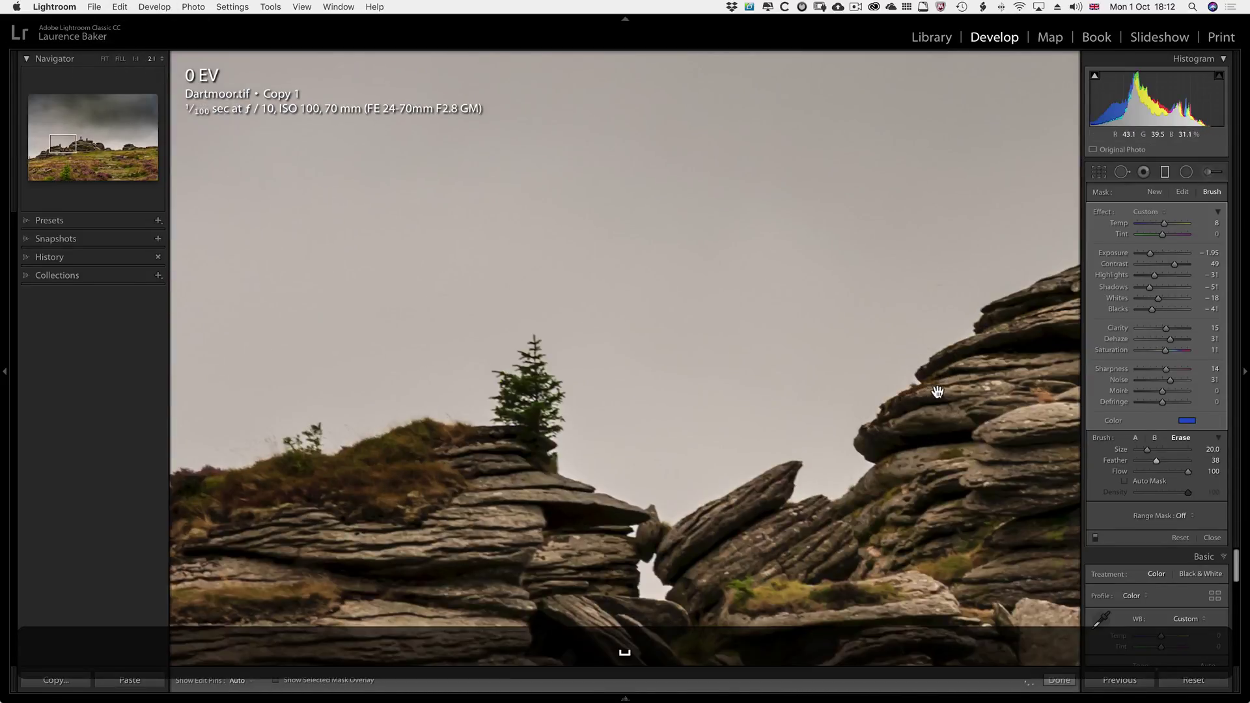
{"action": "scroll", "coordinate": [916, 393], "scroll_direction": "right", "scroll_amount": 10}
{"action": "scroll", "coordinate": [905, 384], "scroll_direction": "up", "scroll_amount": 3}
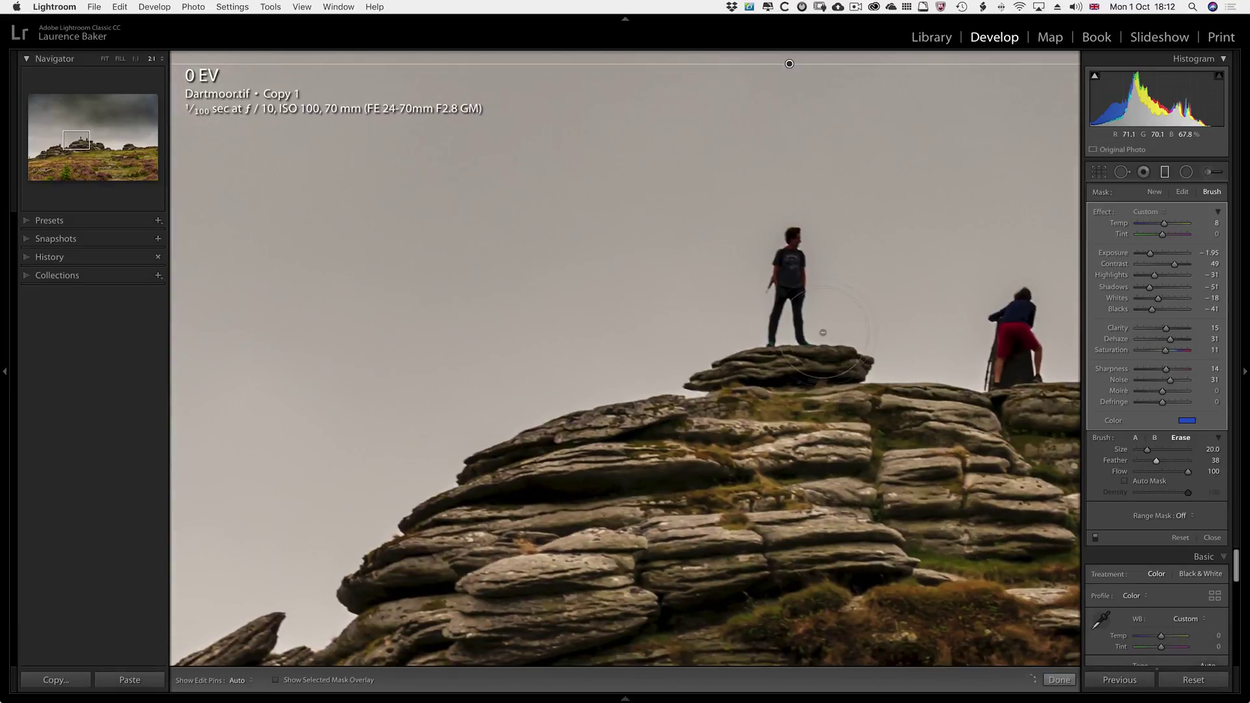
{"action": "key", "text": "bracketleft"}
{"action": "key", "text": "bracketleft"}
{"action": "left_click", "coordinate": [1123, 481]}
{"action": "key", "text": "bracketleft"}
{"action": "key", "text": "bracketleft"}
{"action": "key", "text": "bracketleft"}
{"action": "key", "text": "bracketleft"}
{"action": "key", "text": "bracketleft"}
{"action": "key", "text": "bracketleft"}
{"action": "key", "text": "bracketleft"}
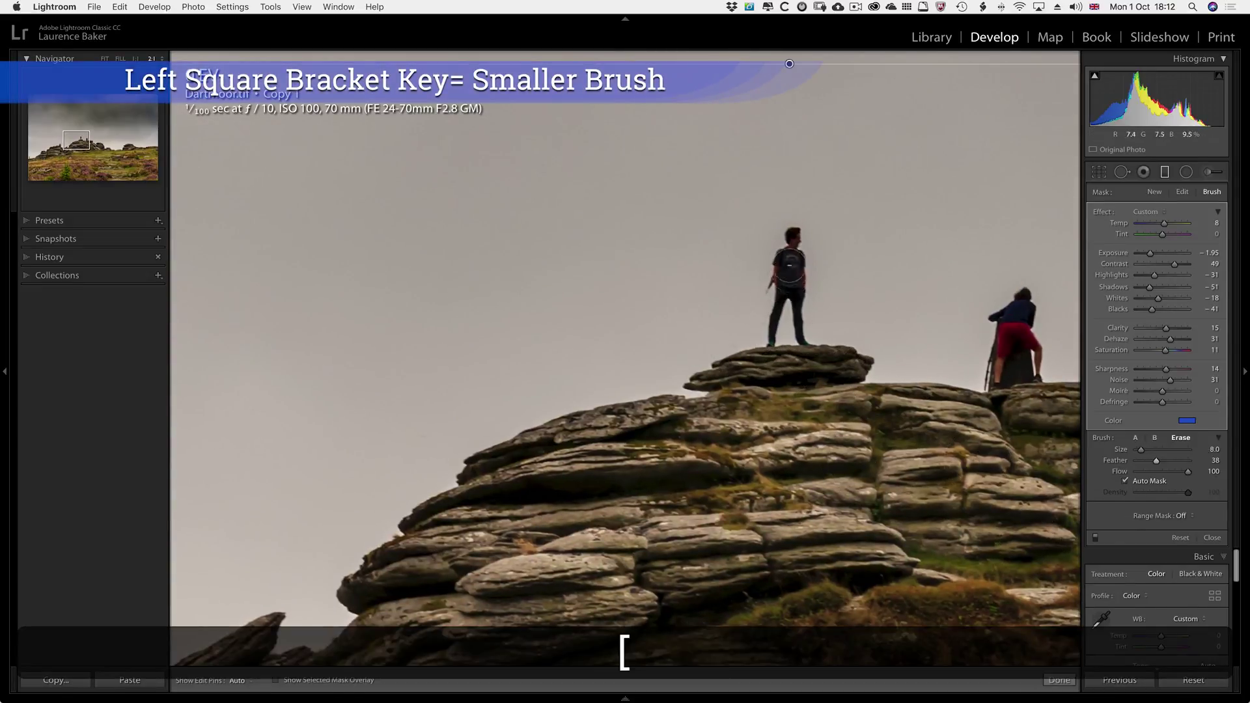
{"action": "key", "text": "bracketleft"}
{"action": "key", "text": "bracketleft"}
{"action": "key", "text": "bracketleft"}
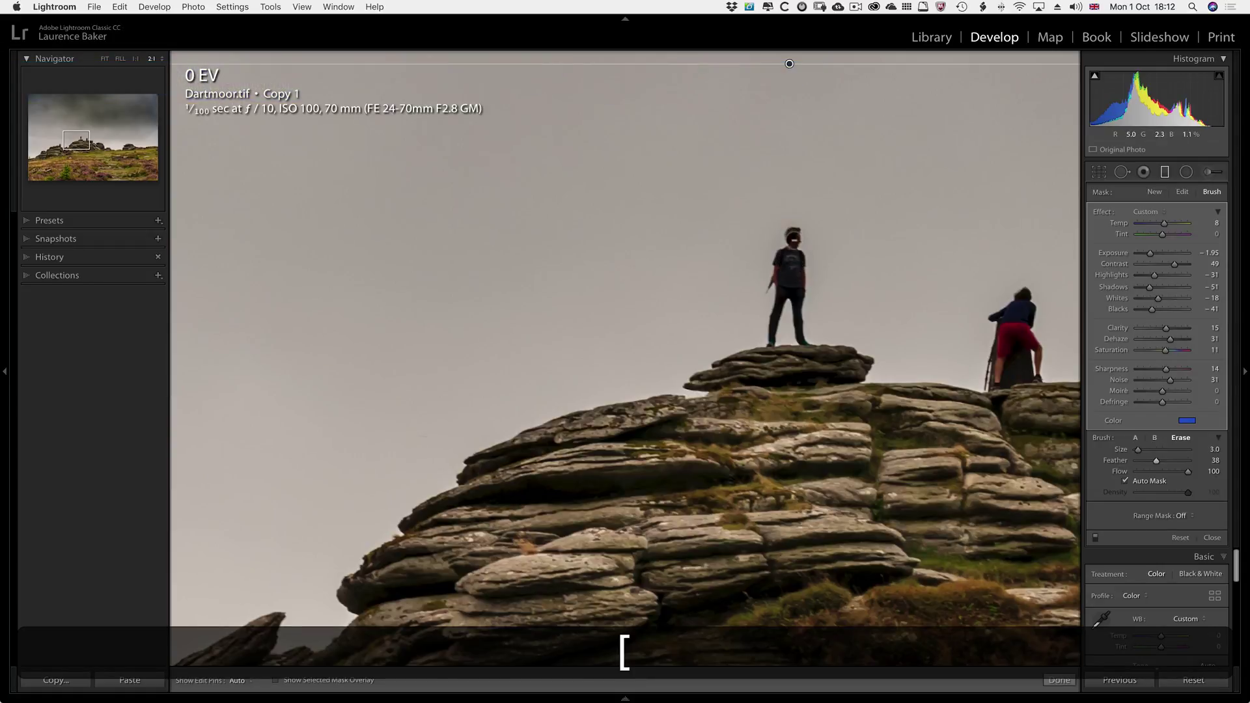
- Show the filter mask as a coloured overlay and cycle its colour
{"action": "key", "text": "o"}
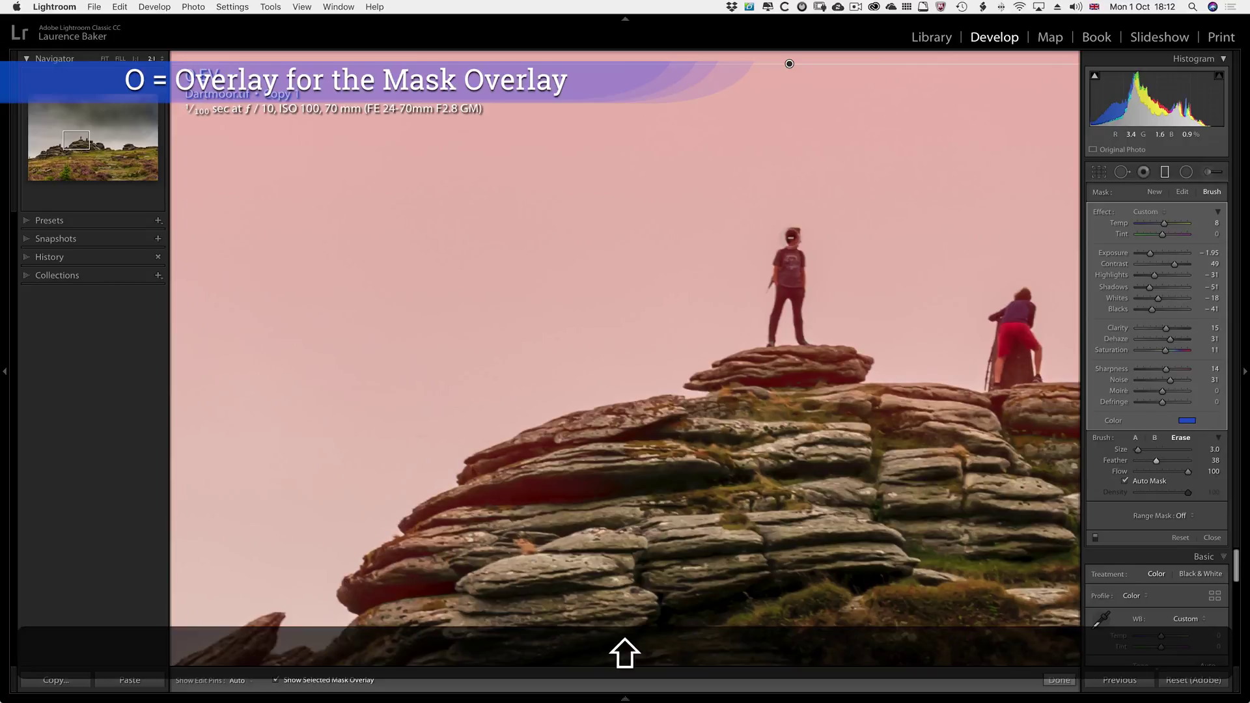
{"action": "key", "text": "shift+o"}
{"action": "key", "text": "shift+o"}
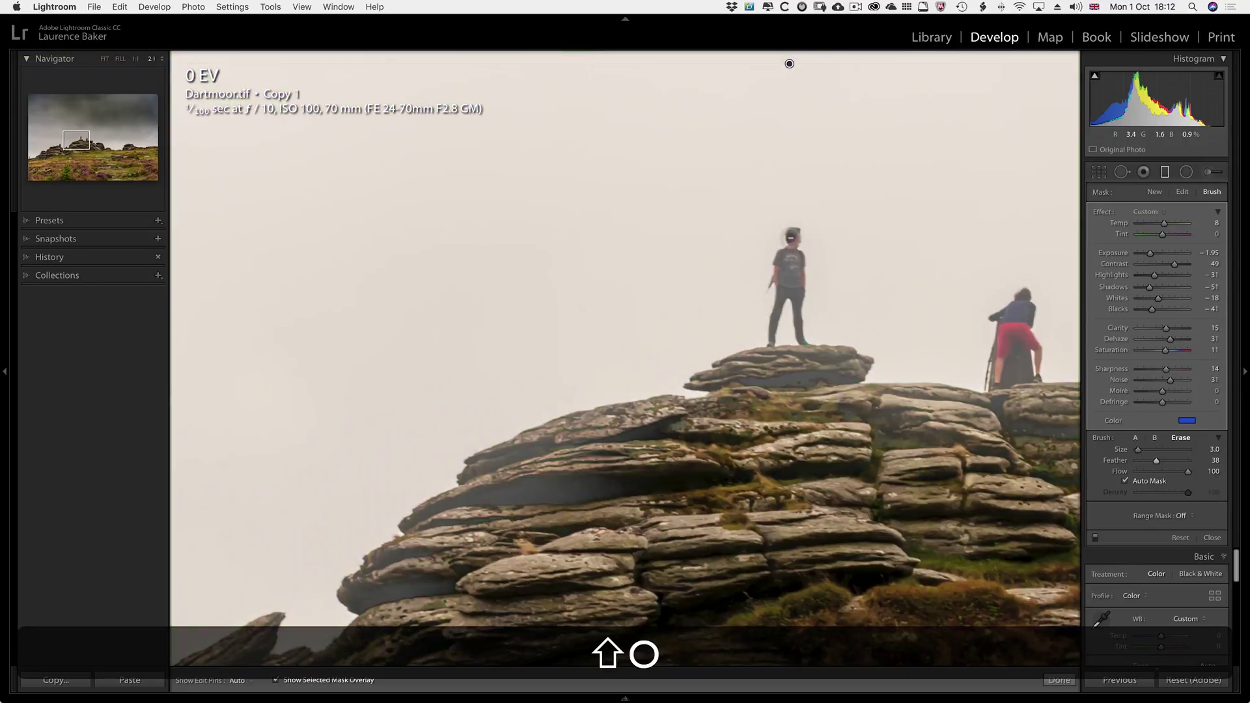
{"action": "key", "text": "shift+o"}
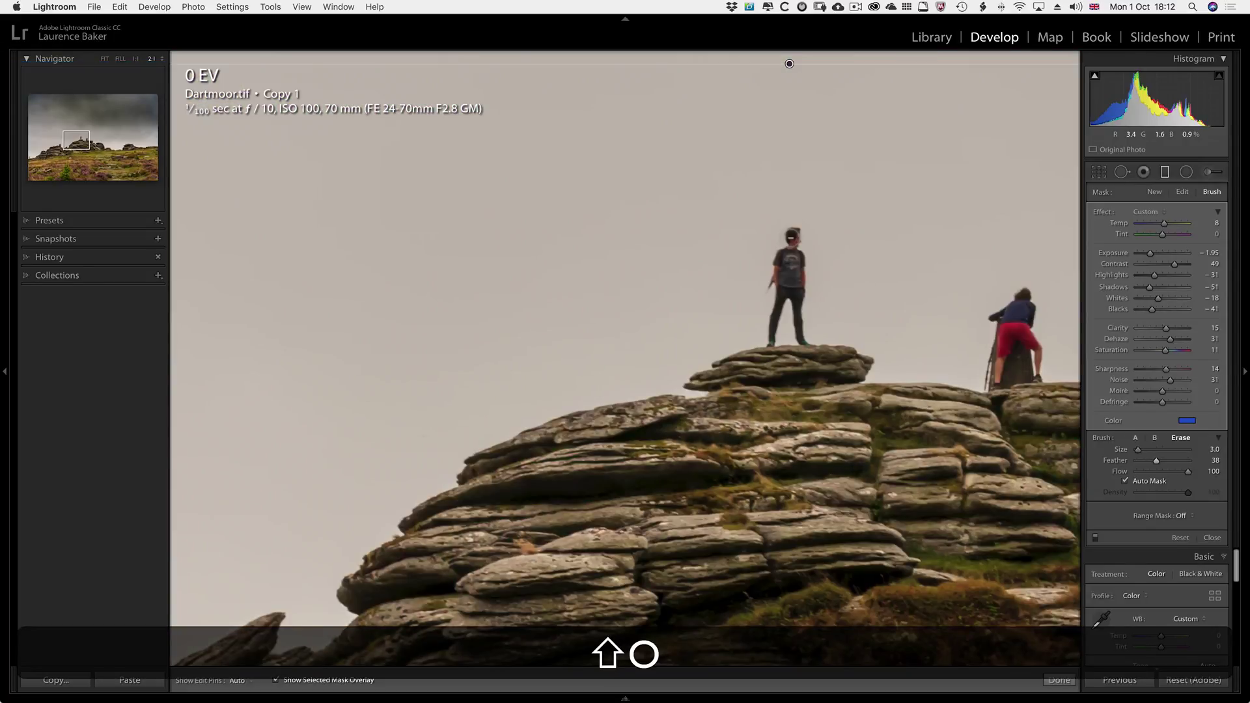
{"action": "key", "text": "shift+o"}
{"action": "scroll", "coordinate": [789, 63], "scroll_direction": "up", "scroll_amount": 1}
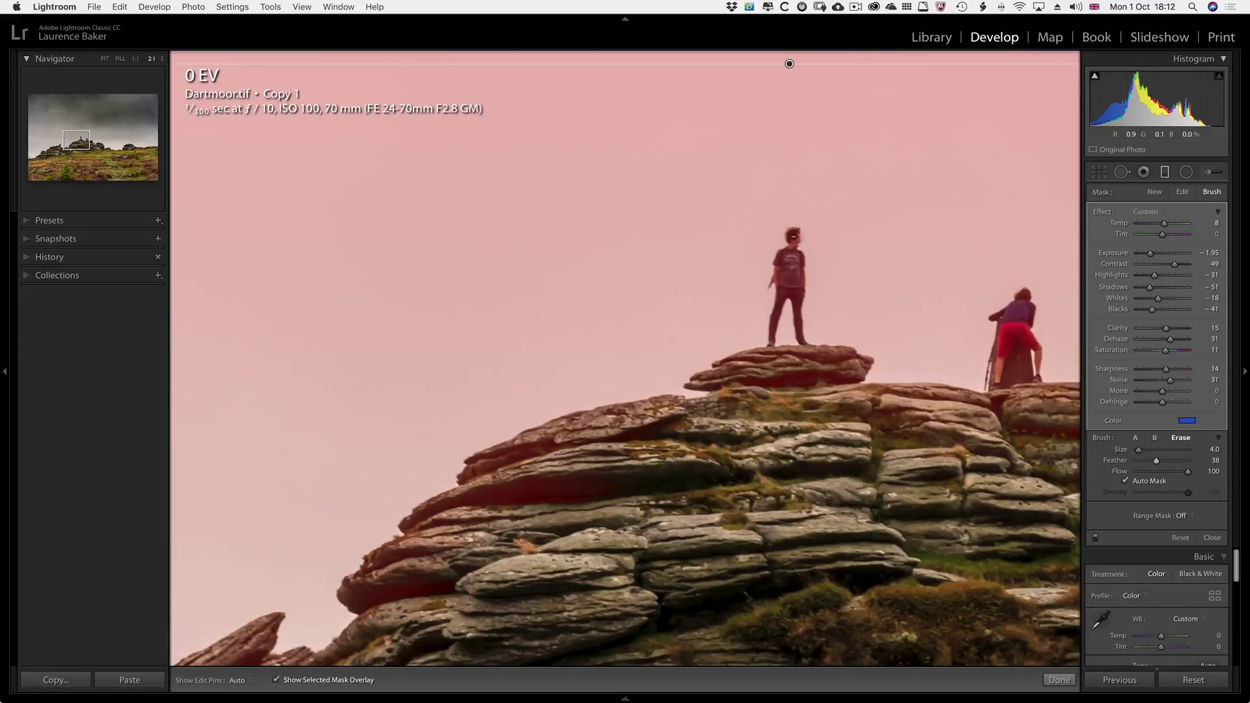
{"action": "key", "text": "h"}
- Erase the mask from the standing man's legs and torso with a small brush
{"action": "key", "text": "bracketleft"}
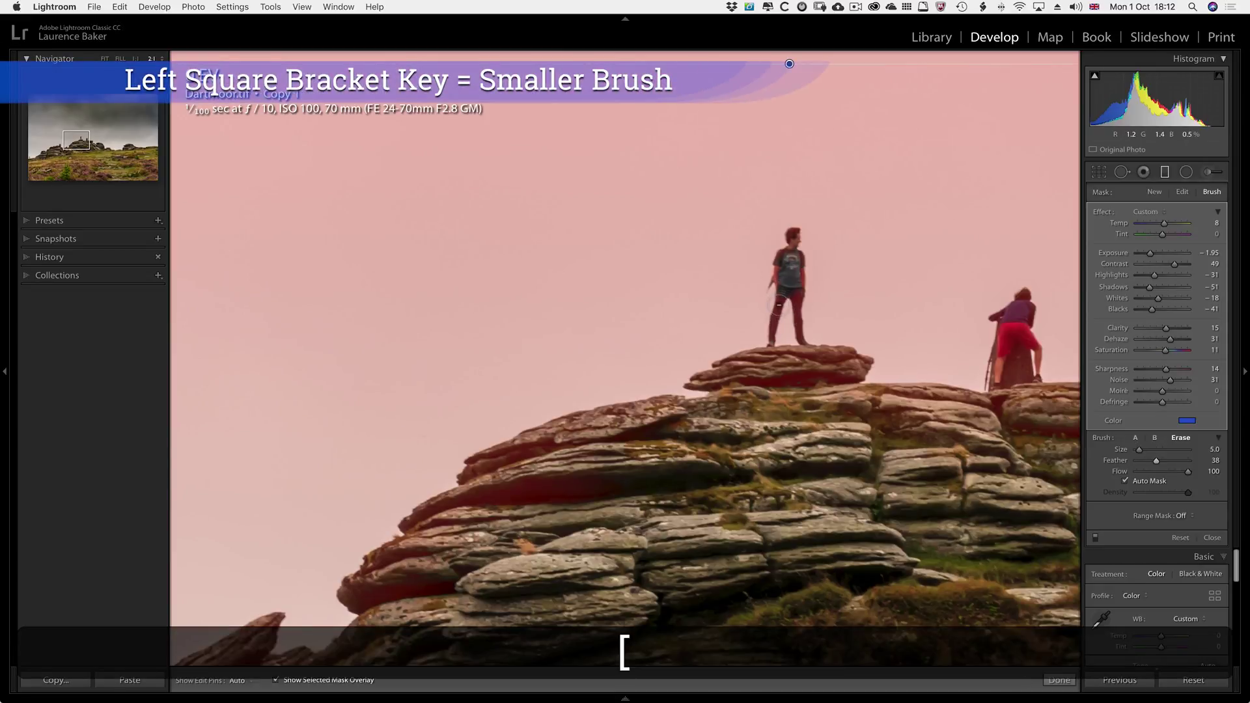
{"action": "key", "text": "h"}
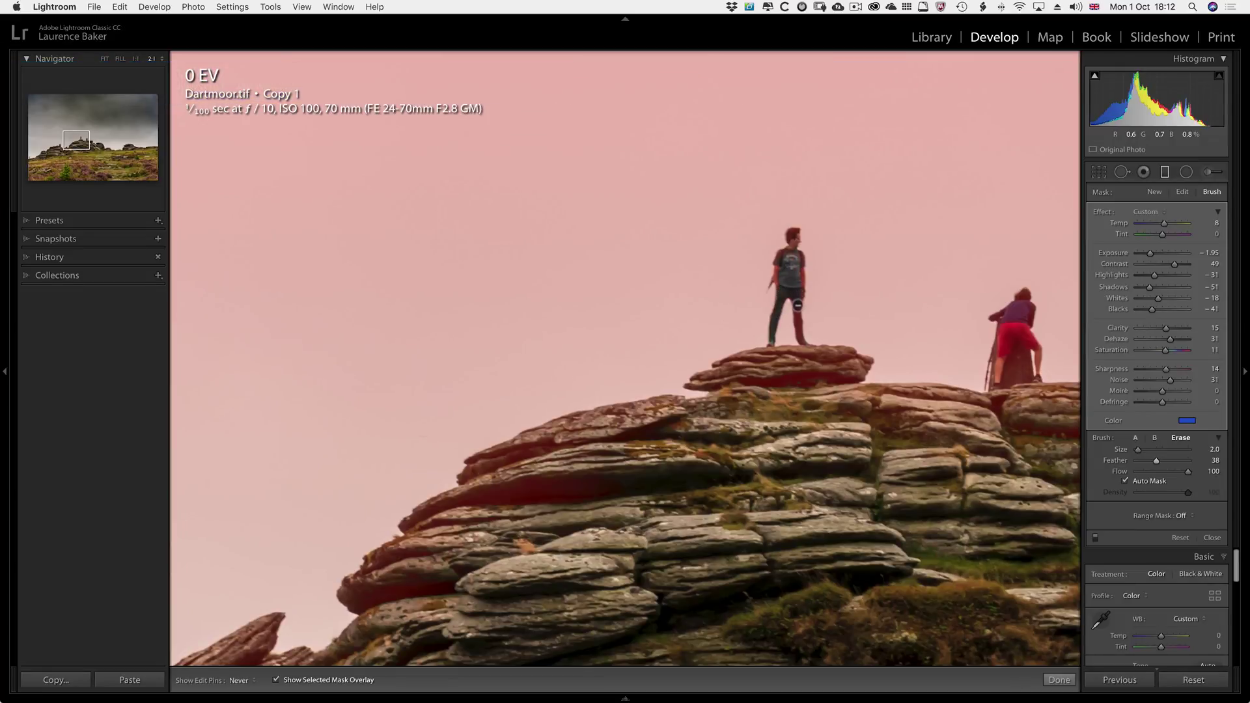
{"action": "left_click_drag", "start_coordinate": [800, 337], "coordinate": [799, 260]}
{"action": "key", "text": "h"}
{"action": "key", "text": "bracketright"}
{"action": "key", "text": "h"}
{"action": "key", "text": "bracketright"}
{"action": "left_click_drag", "start_coordinate": [789, 63], "coordinate": [526, 95]}
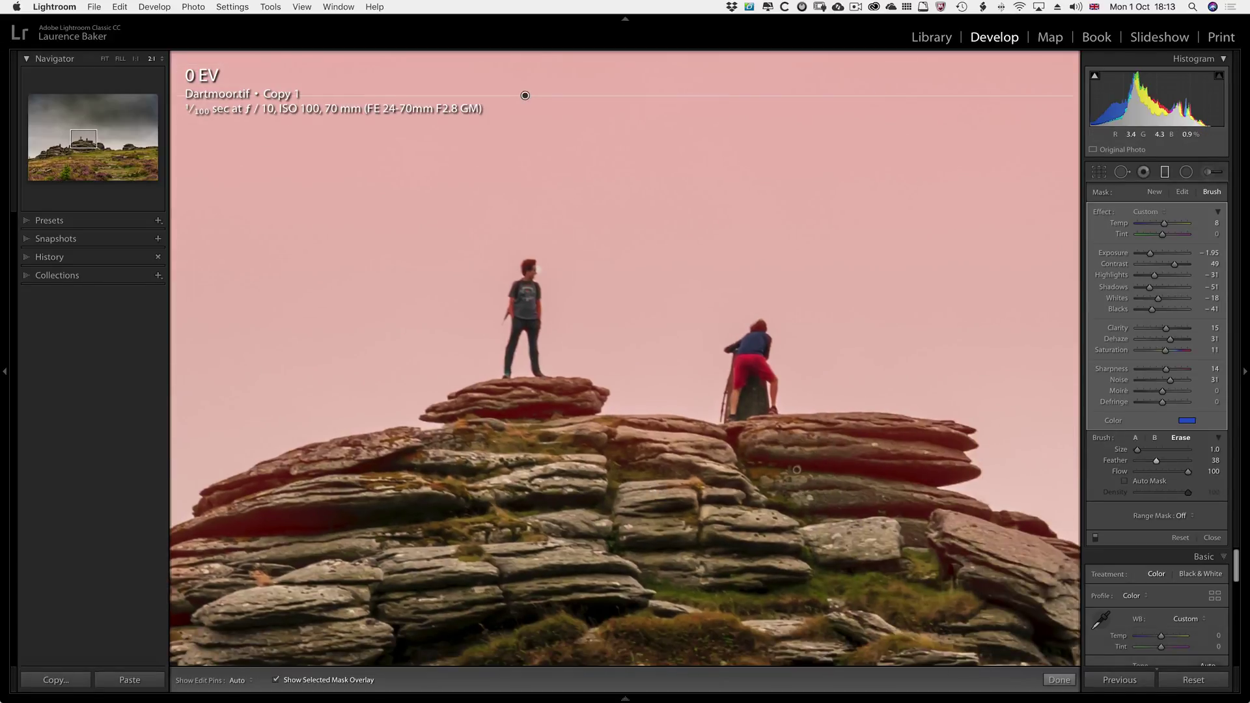
- Enlarge the erase brush to 5.0 and erase the mask along the right-hand rock
{"action": "key", "text": "bracketright"}
{"action": "mouse_move", "coordinate": [786, 467]}
{"action": "left_mouse_down"}
{"action": "mouse_move", "coordinate": [852, 468]}
{"action": "mouse_move", "coordinate": [776, 463]}
{"action": "left_mouse_up"}
{"action": "left_click_drag", "start_coordinate": [929, 469], "coordinate": [941, 477]}
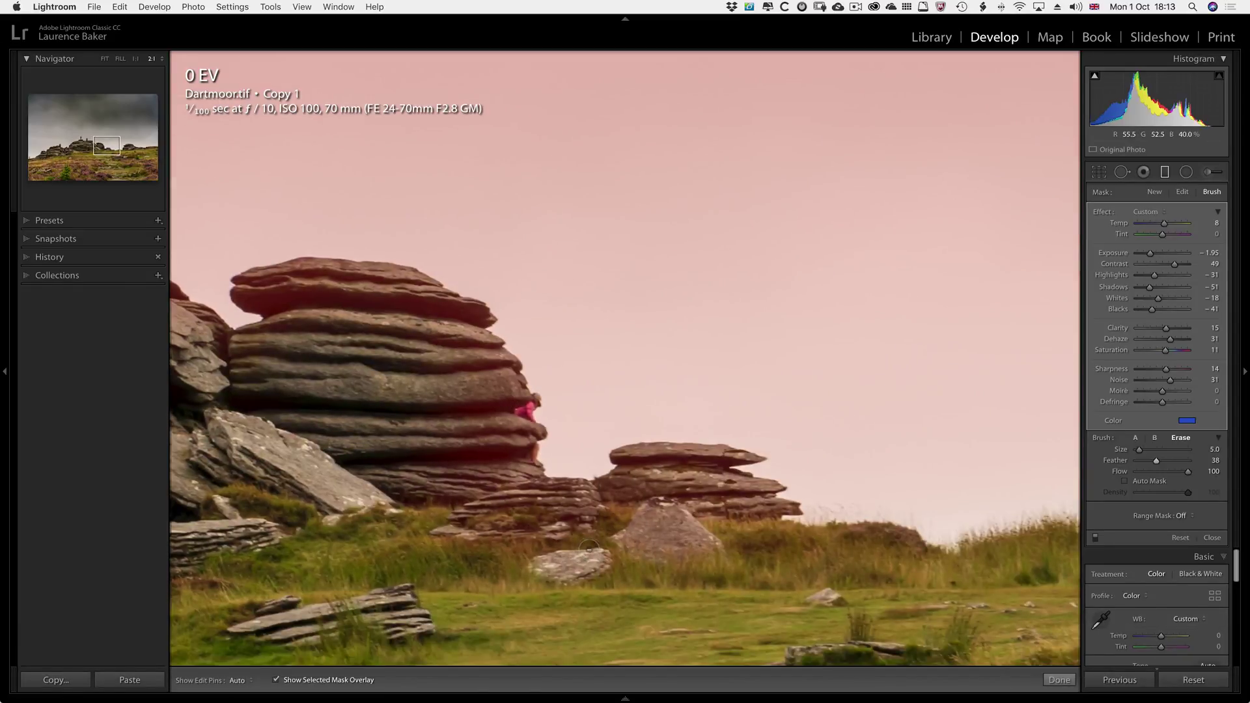
{"action": "scroll", "coordinate": [735, 537], "scroll_direction": "right", "scroll_amount": 10}
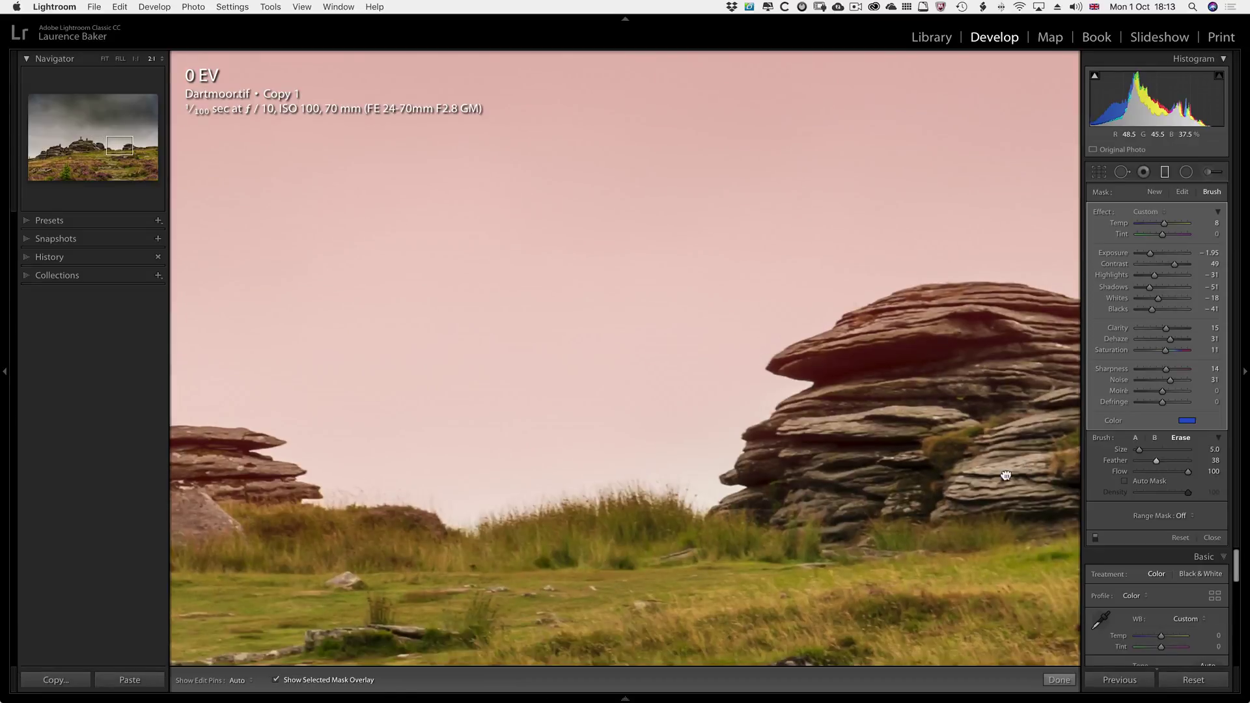
{"action": "scroll", "coordinate": [958, 480], "scroll_direction": "right", "scroll_amount": 6}
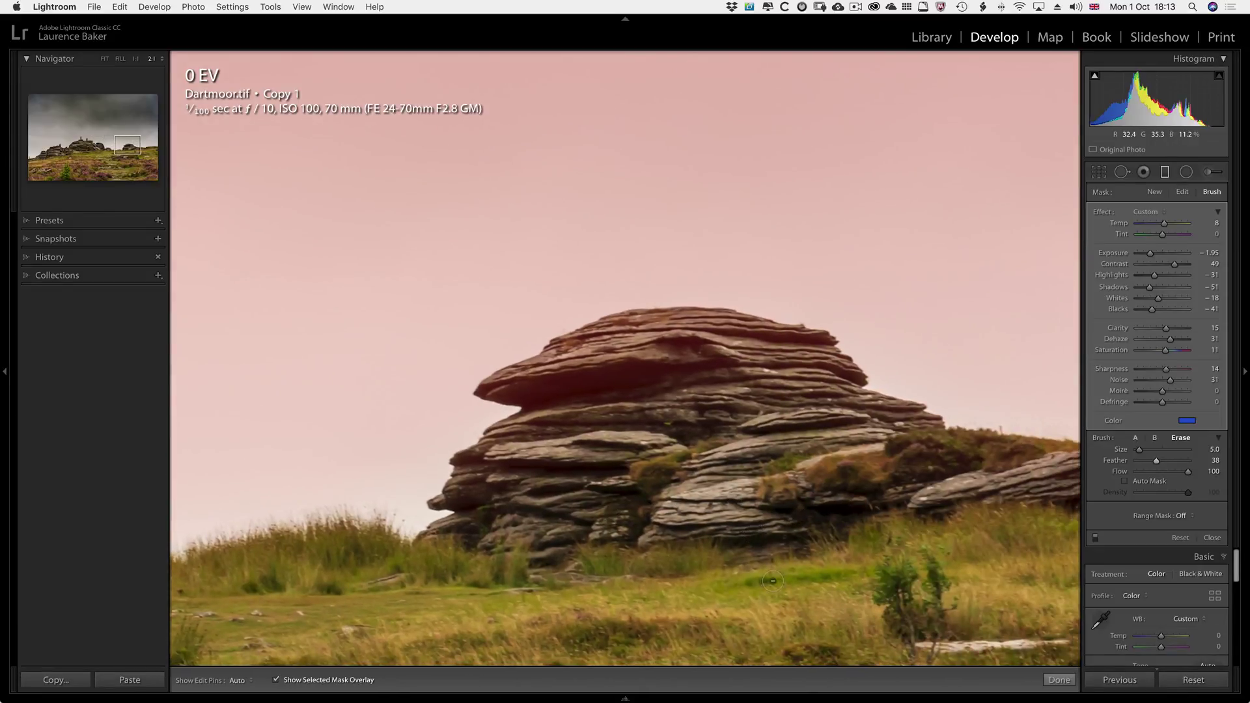
- Hide the red mask overlay and zoom back in on the summit rocks
{"action": "key", "text": "z"}
{"action": "key", "text": "o"}
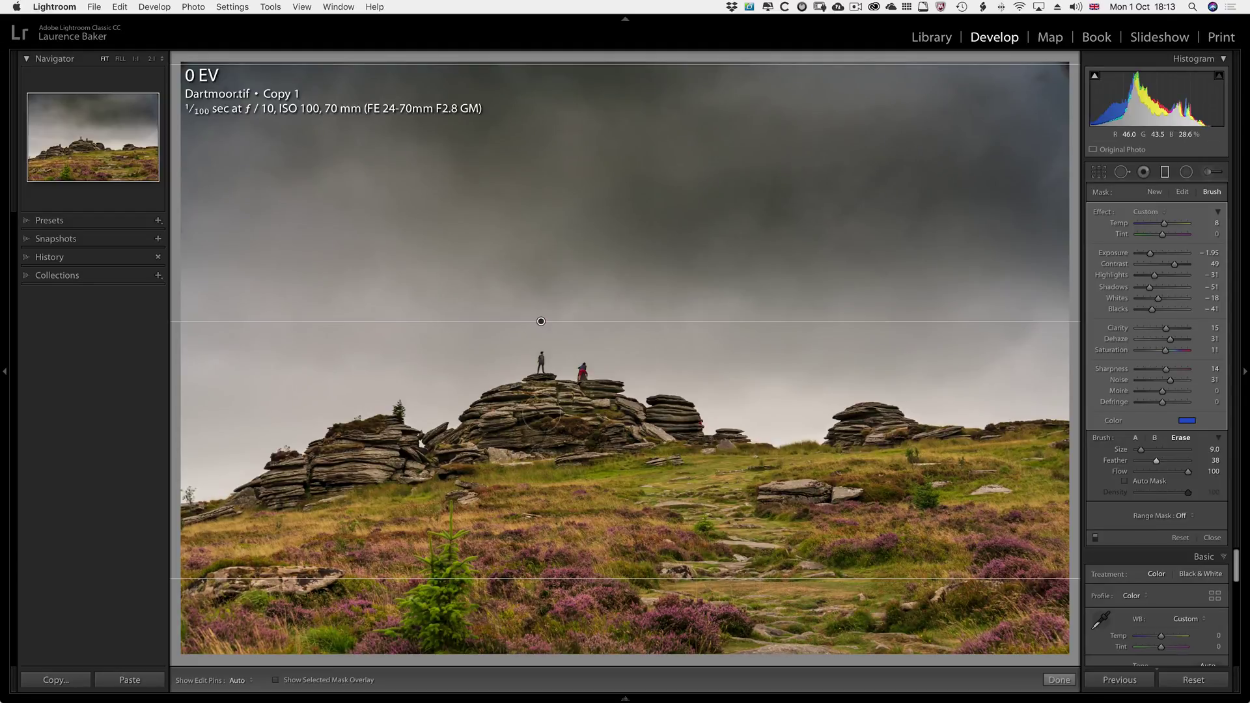
{"action": "key", "text": "z"}
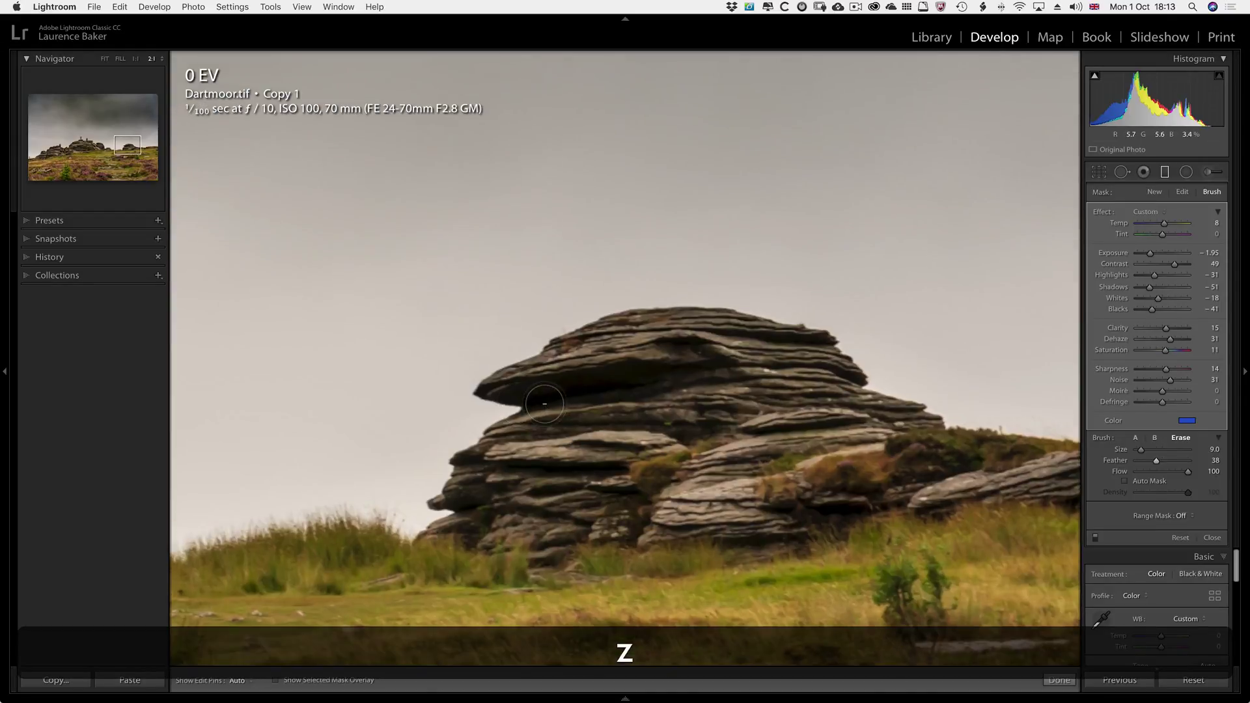
{"action": "left_click_drag", "start_coordinate": [391, 456], "coordinate": [1247, 426]}
{"action": "scroll", "coordinate": [182, 424], "scroll_direction": "left", "scroll_amount": 5}
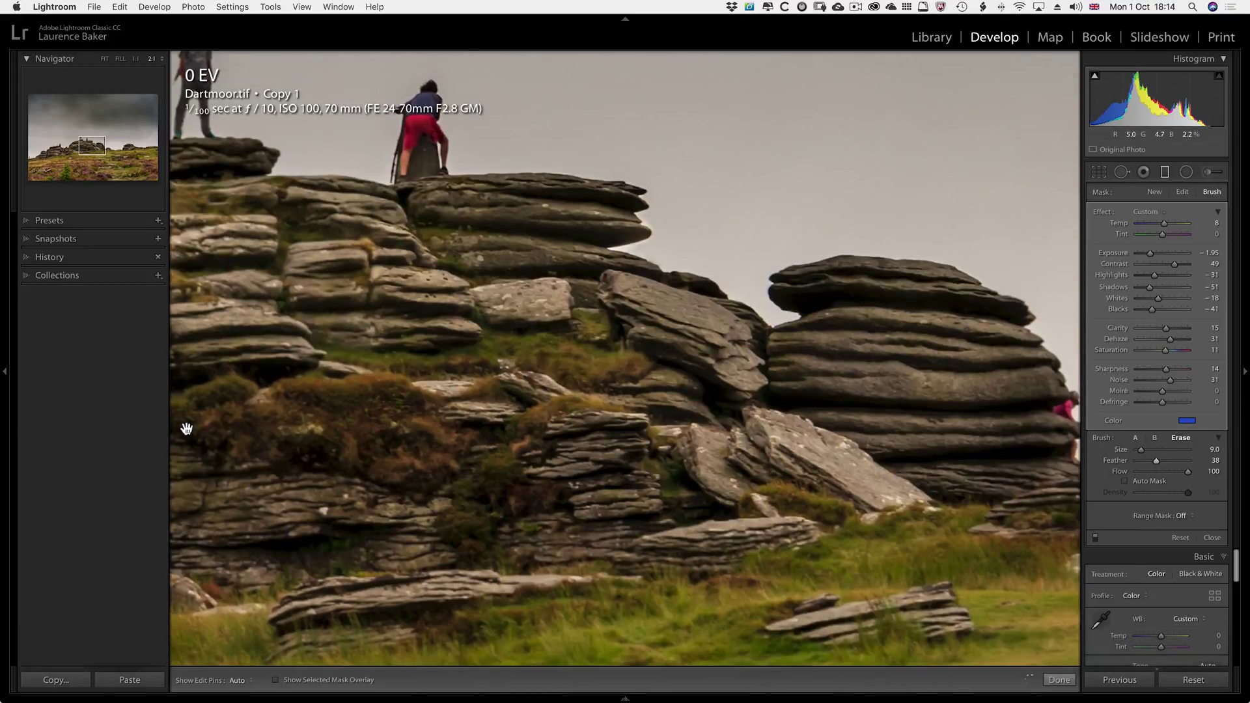
{"action": "scroll", "coordinate": [242, 357], "scroll_direction": "up", "scroll_amount": 8}
{"action": "scroll", "coordinate": [242, 357], "scroll_direction": "left", "scroll_amount": 8}
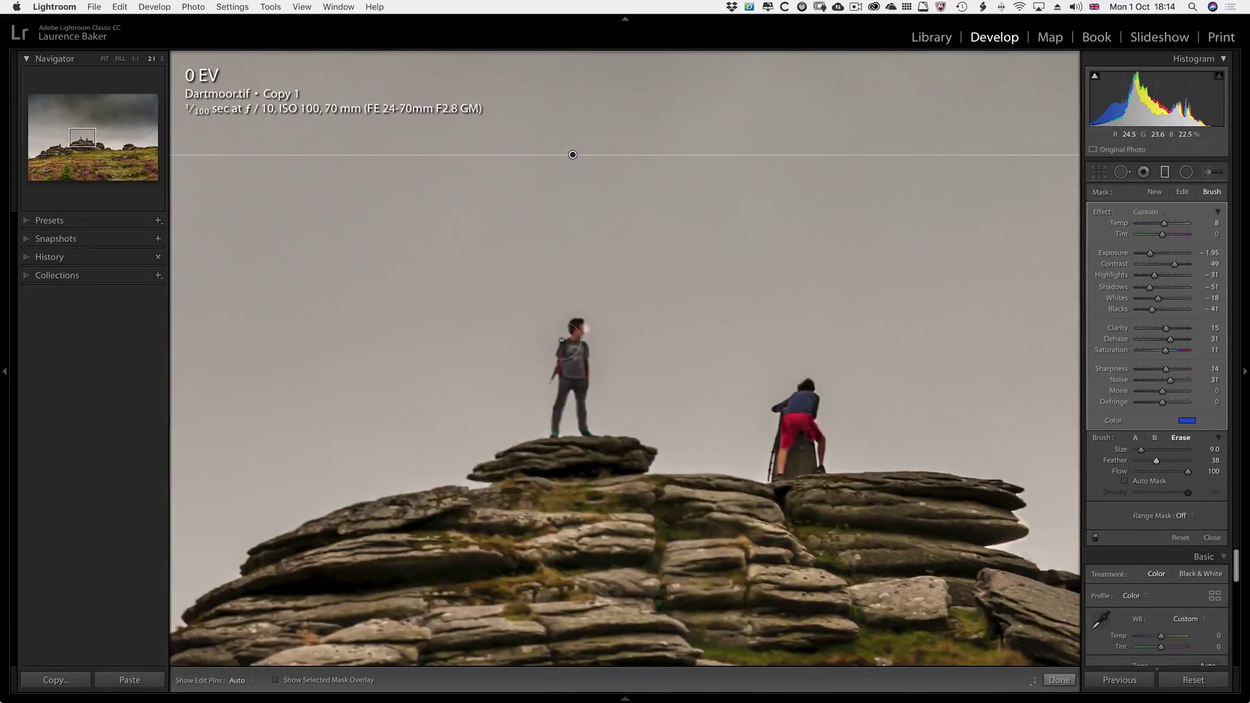
- Zoom the Navigator to 3:1 on the figures and switch the smaller brush from erasing to painting
{"action": "left_click", "coordinate": [163, 60]}
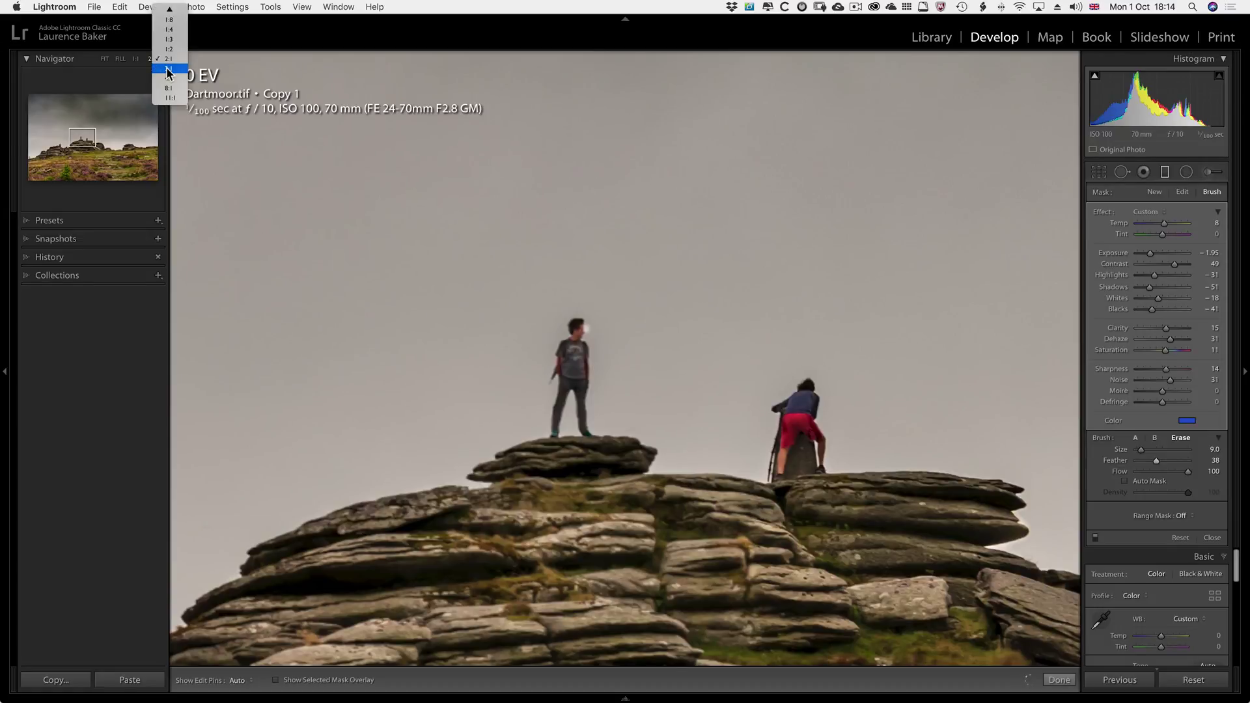
{"action": "left_click", "coordinate": [168, 69]}
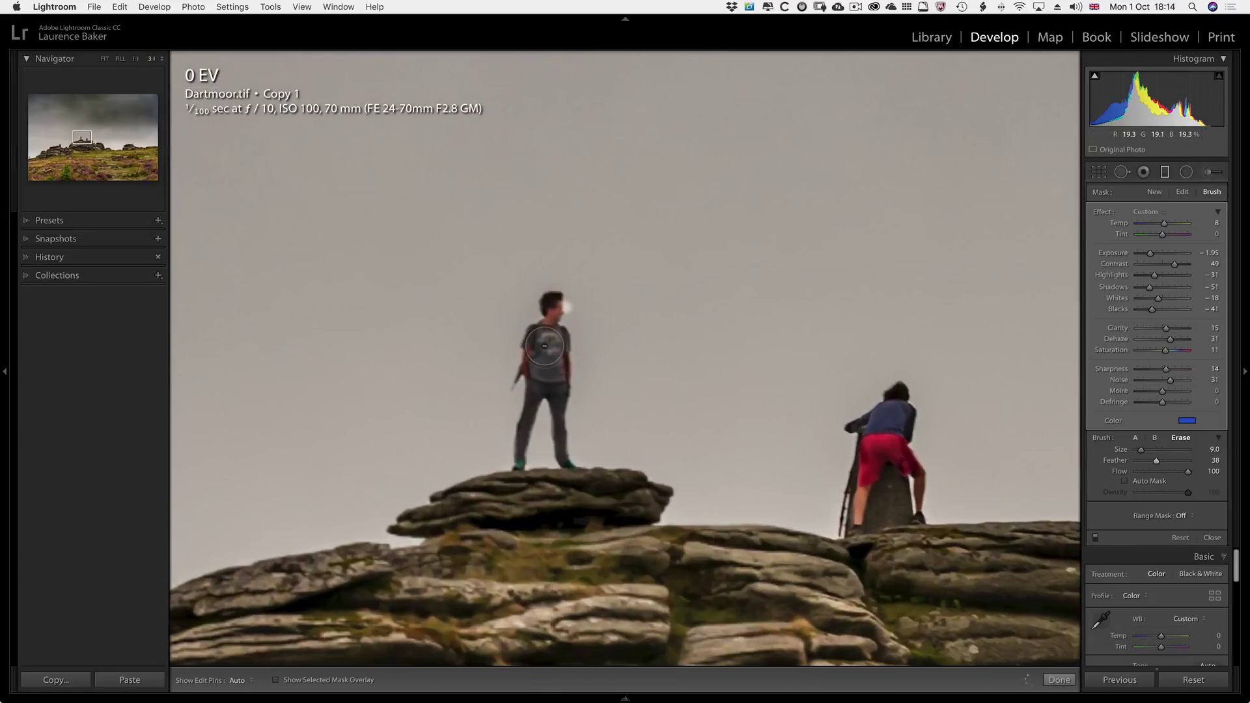
{"action": "key", "text": "bracketleft"}
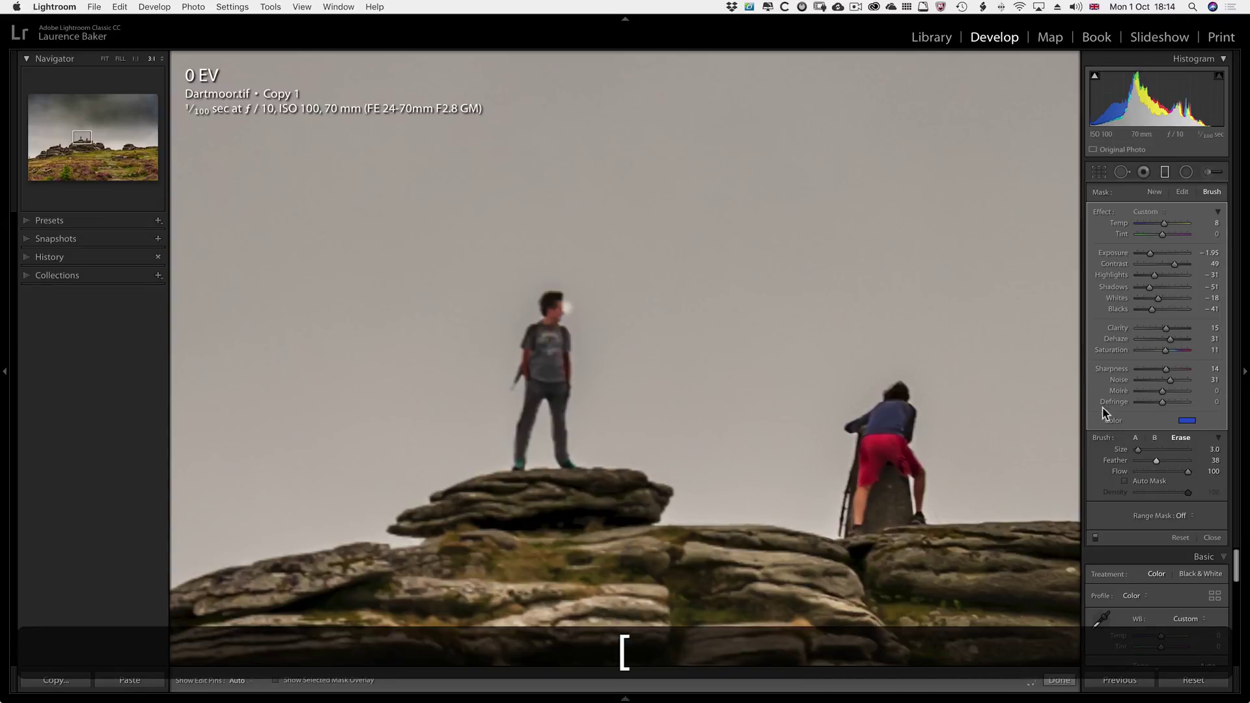
{"action": "left_click", "coordinate": [1136, 438]}
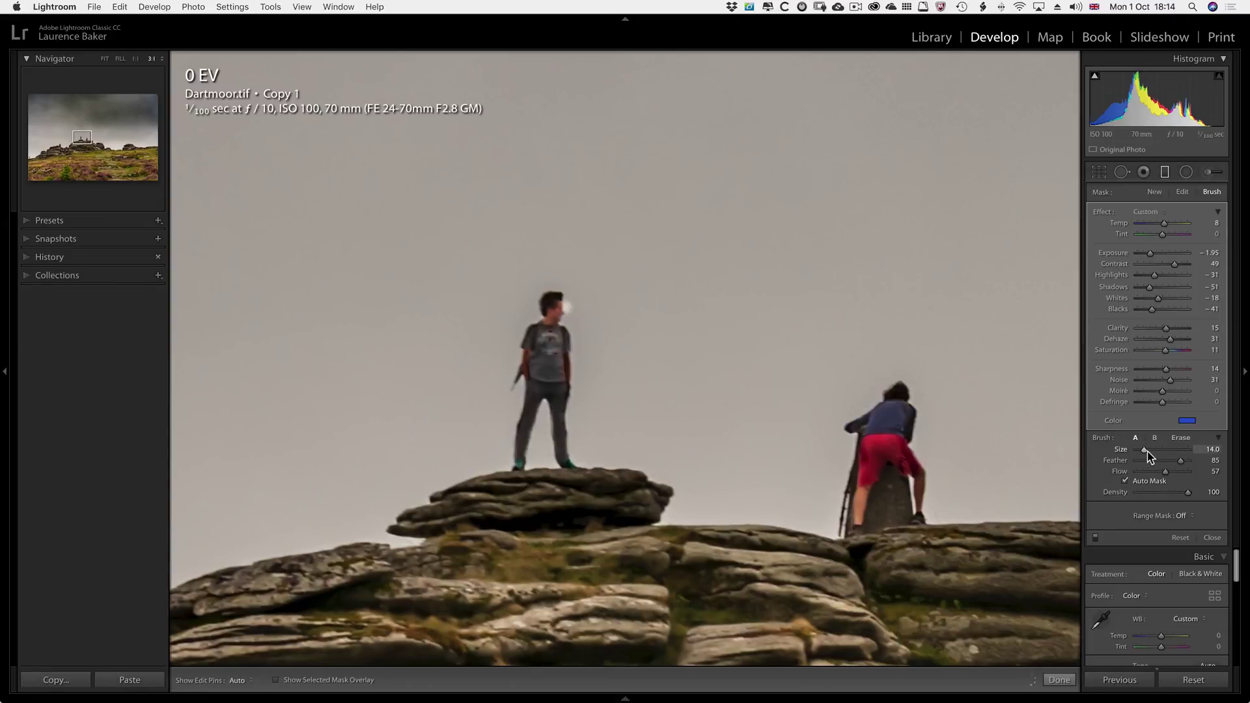
{"action": "key", "text": "bracketleft"}
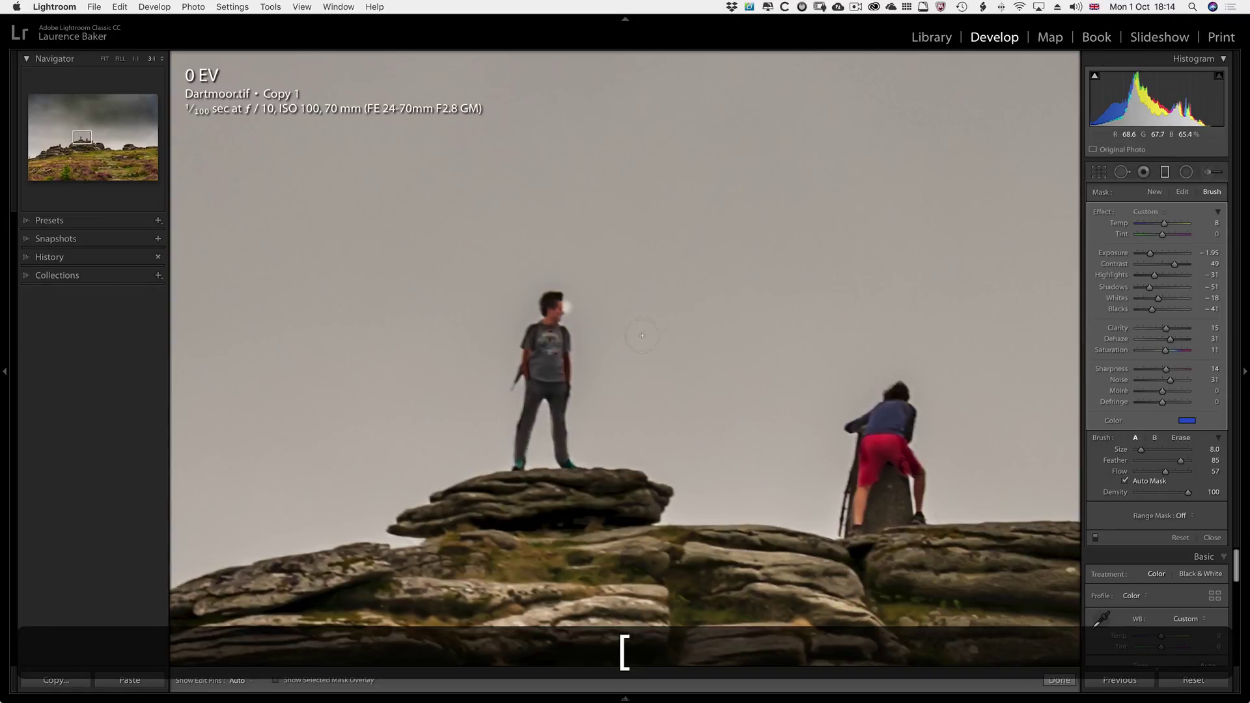
- Set the brush to Flow 21 without Auto Mask, undo the trial stroke, and return to Fit view
{"action": "left_click", "coordinate": [1124, 481]}
{"action": "key", "text": "bracketleft"}
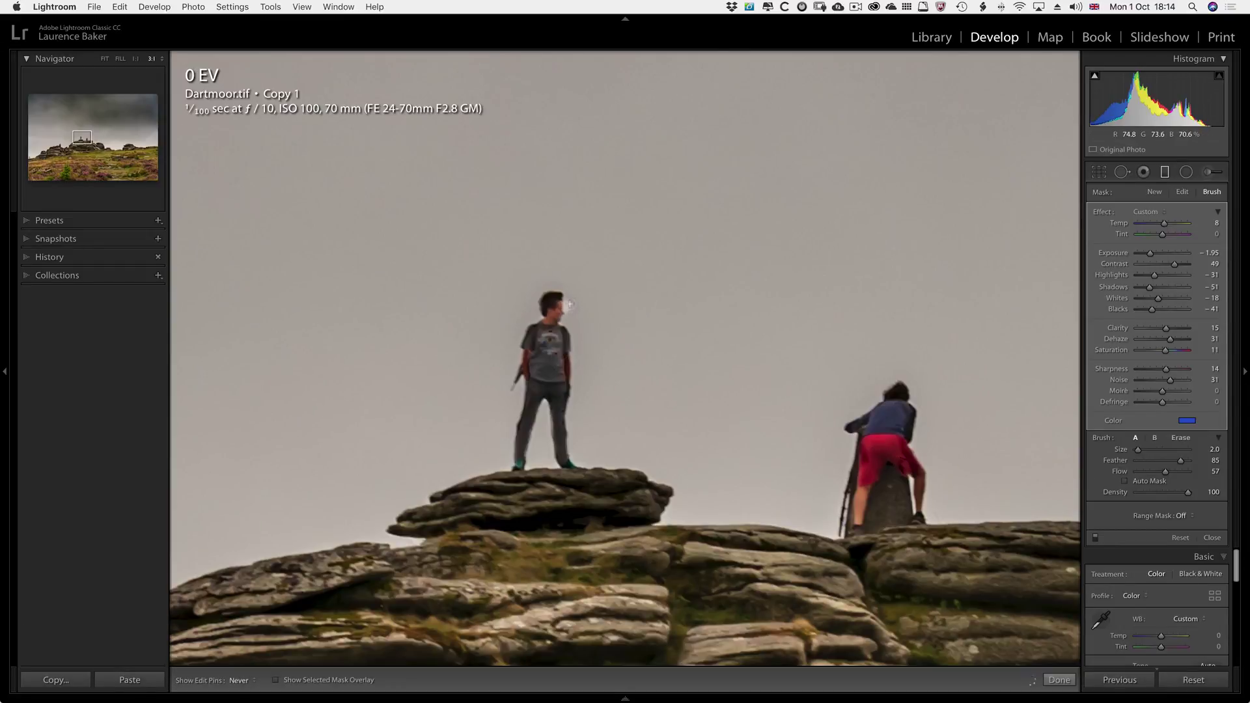
{"action": "key", "text": "h"}
{"action": "left_click_drag", "start_coordinate": [1163, 476], "coordinate": [1146, 475]}
{"action": "key", "text": "super+z"}
{"action": "key", "text": "h"}
{"action": "key", "text": "h"}
{"action": "key", "text": "z"}
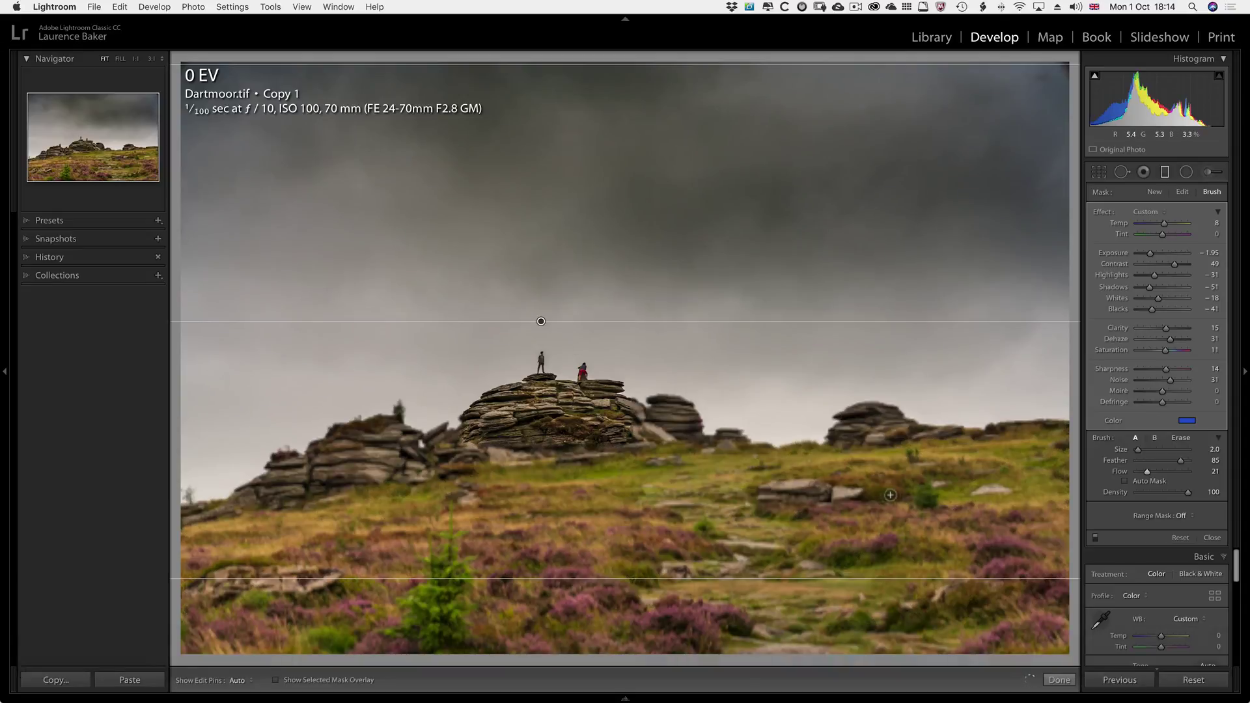
- Toggle between Before and After with the backslash key, ending on the pale-sky Before view
{"action": "key", "text": "backslash"}
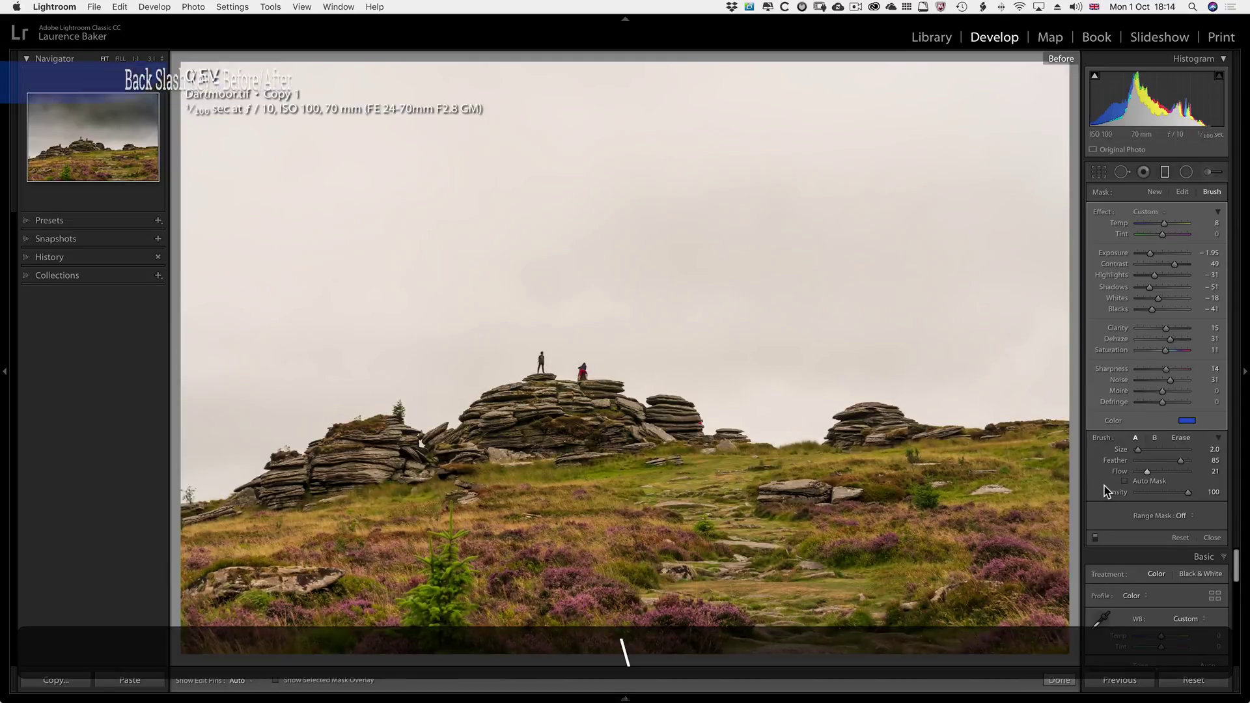
{"action": "key", "text": "backslash"}
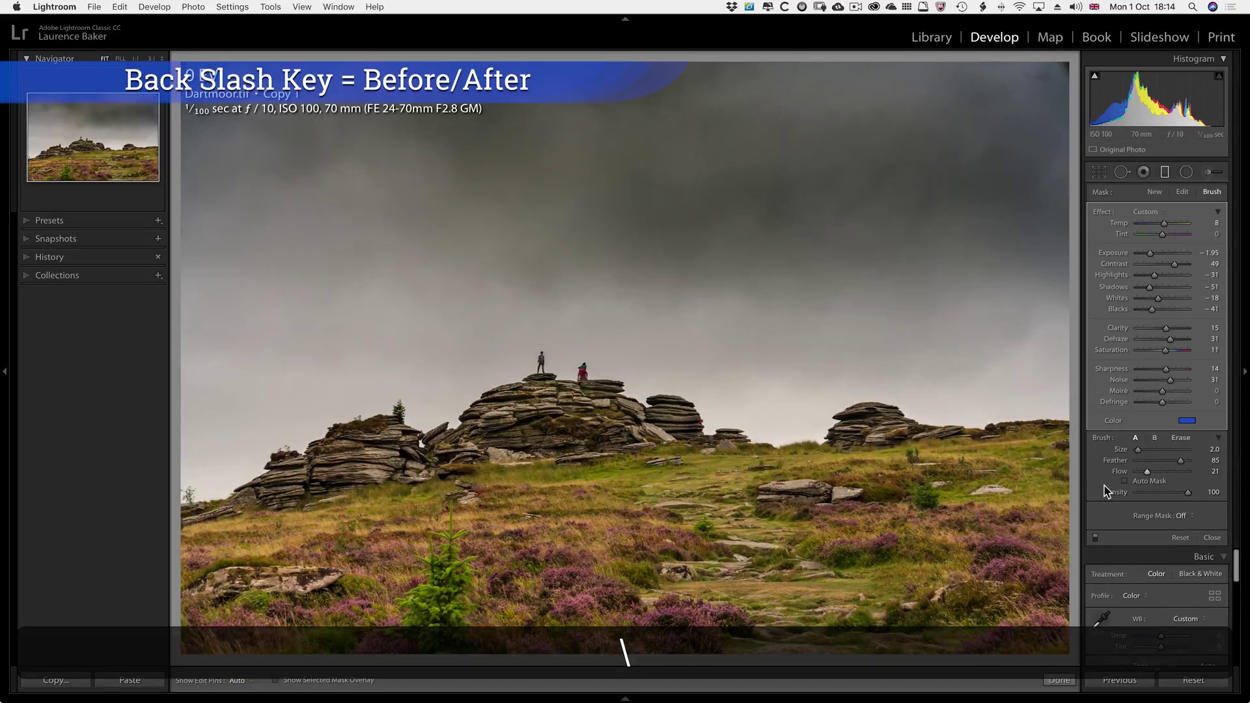
{"action": "key", "text": "backslash"}
{"action": "key", "text": "backslash"}
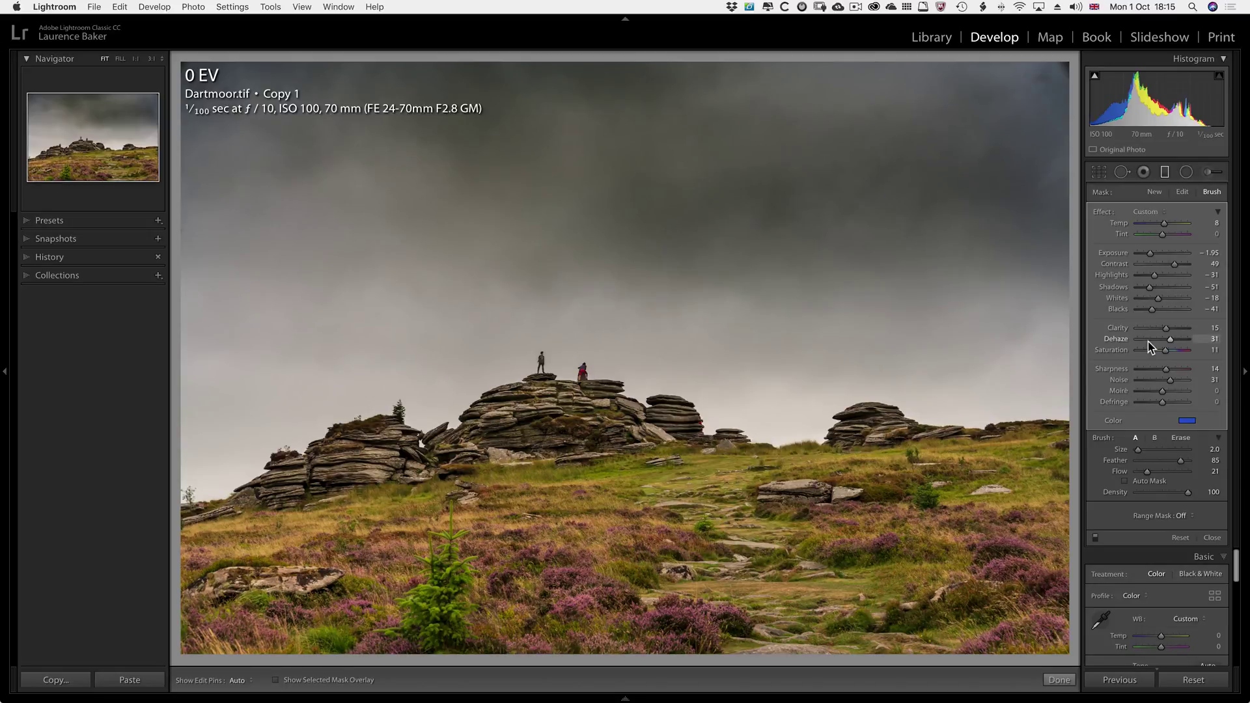
{"action": "key", "text": "backslash"}
{"action": "key", "text": "backslash"}
{"action": "key", "text": "backslash"}
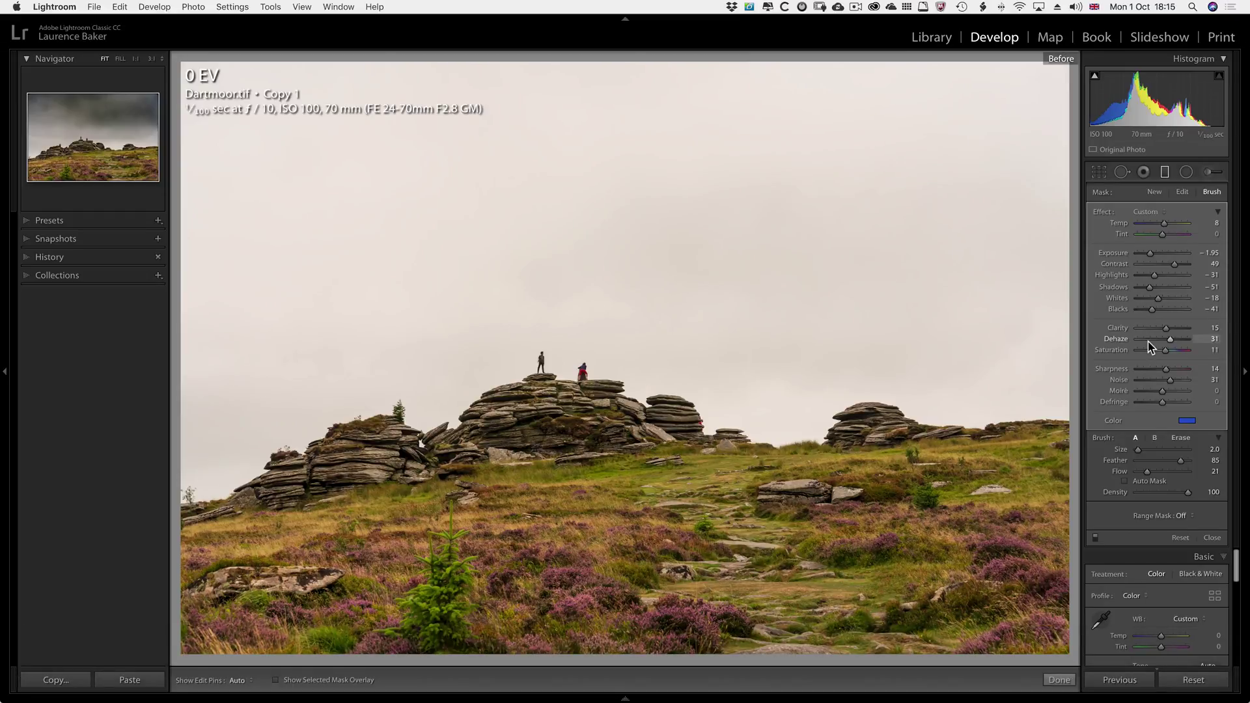